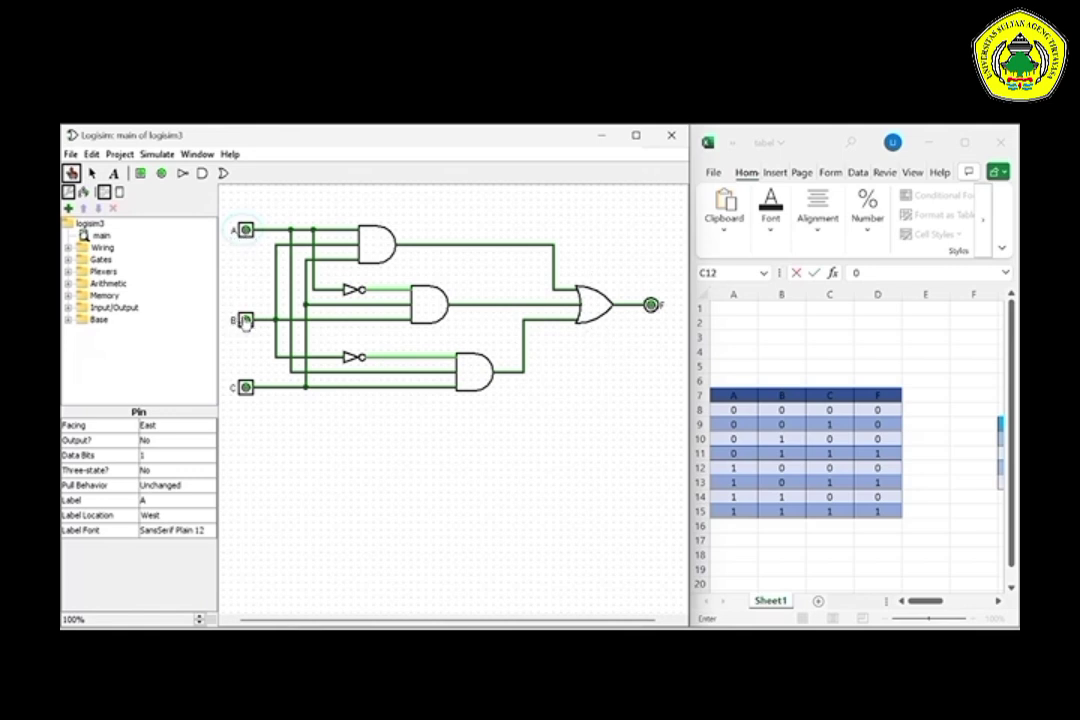
- Test the circuit with A at 0 by setting inputs A, B, C to 001, 010 and 011
left_click(245, 387)
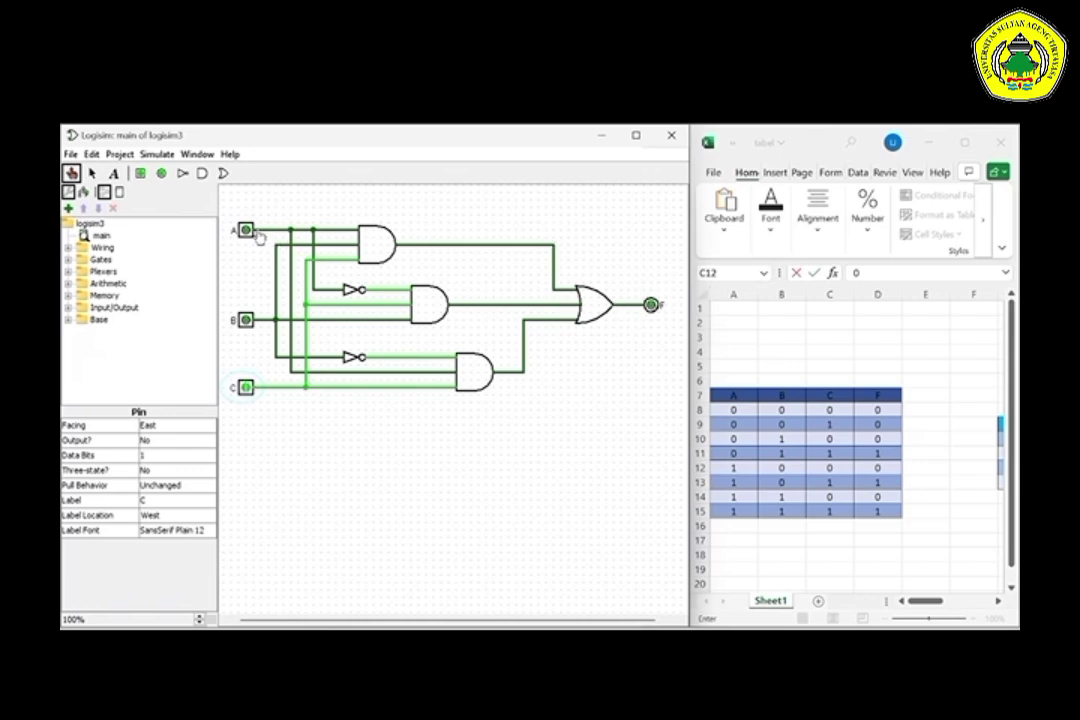
left_click(245, 319)
left_click(244, 388)
left_click(244, 388)
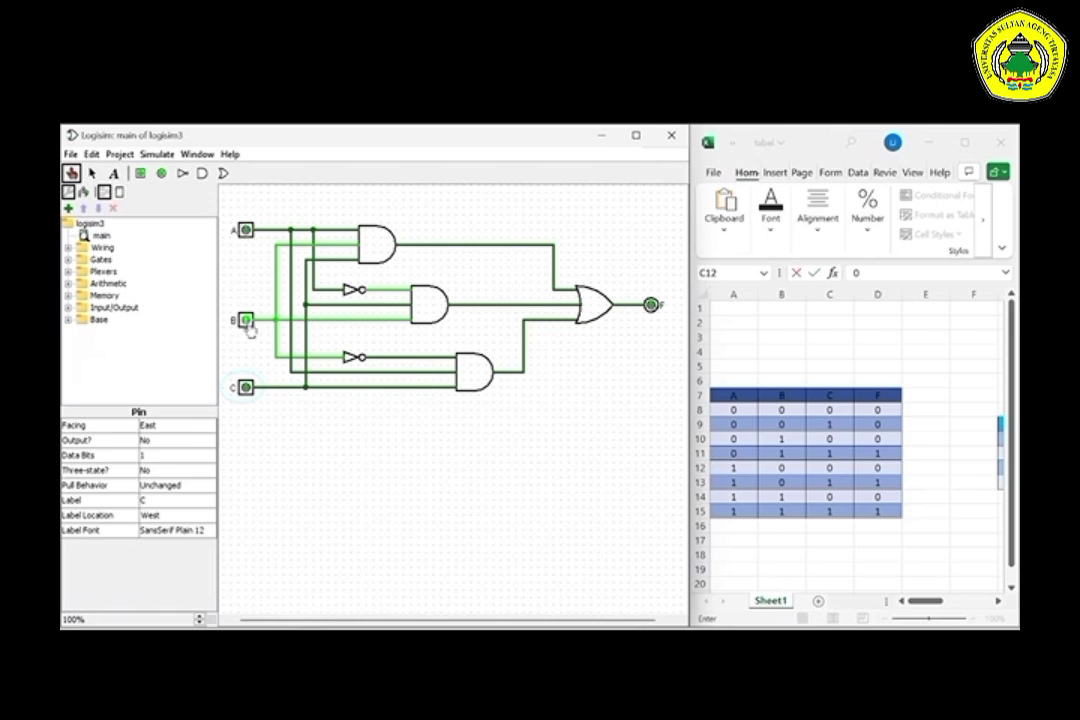
left_click(245, 388)
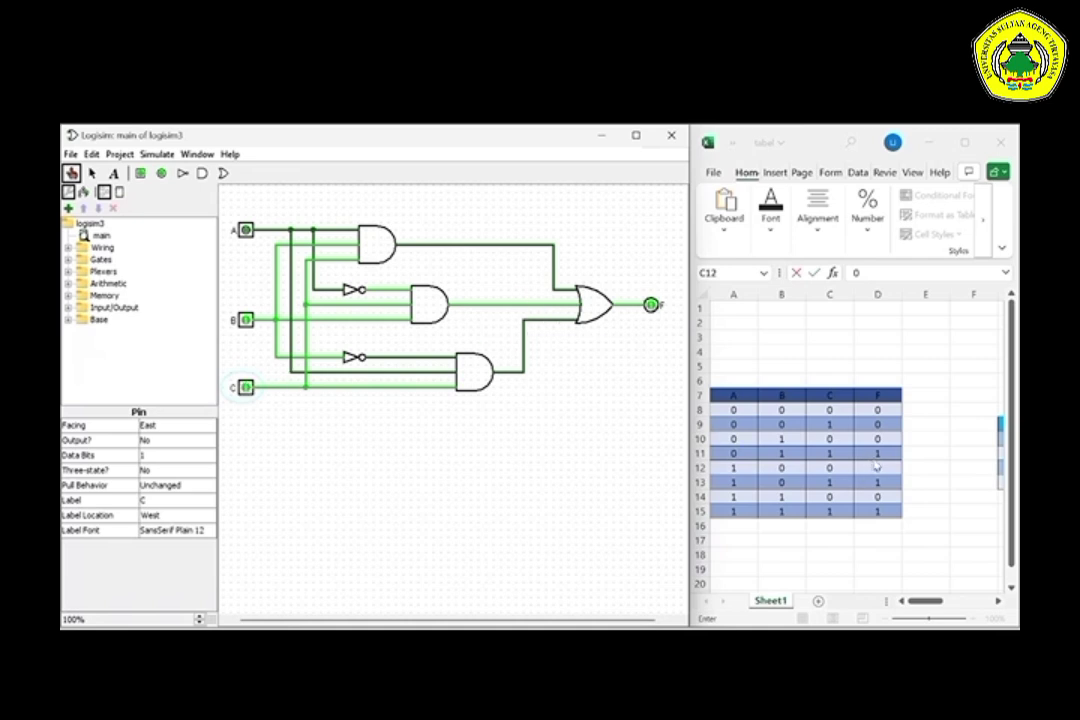
- Set A to 1 and test the circuit with A, B, C at 100, 101, 110 and 111
left_click(246, 231)
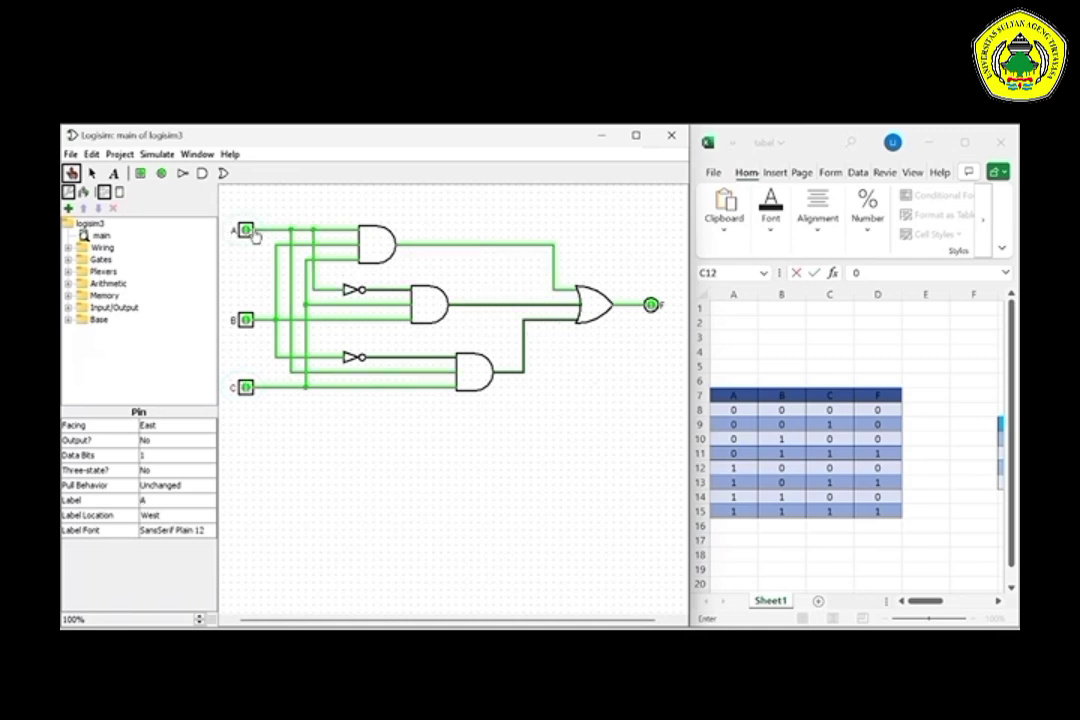
left_click(247, 322)
left_click(246, 388)
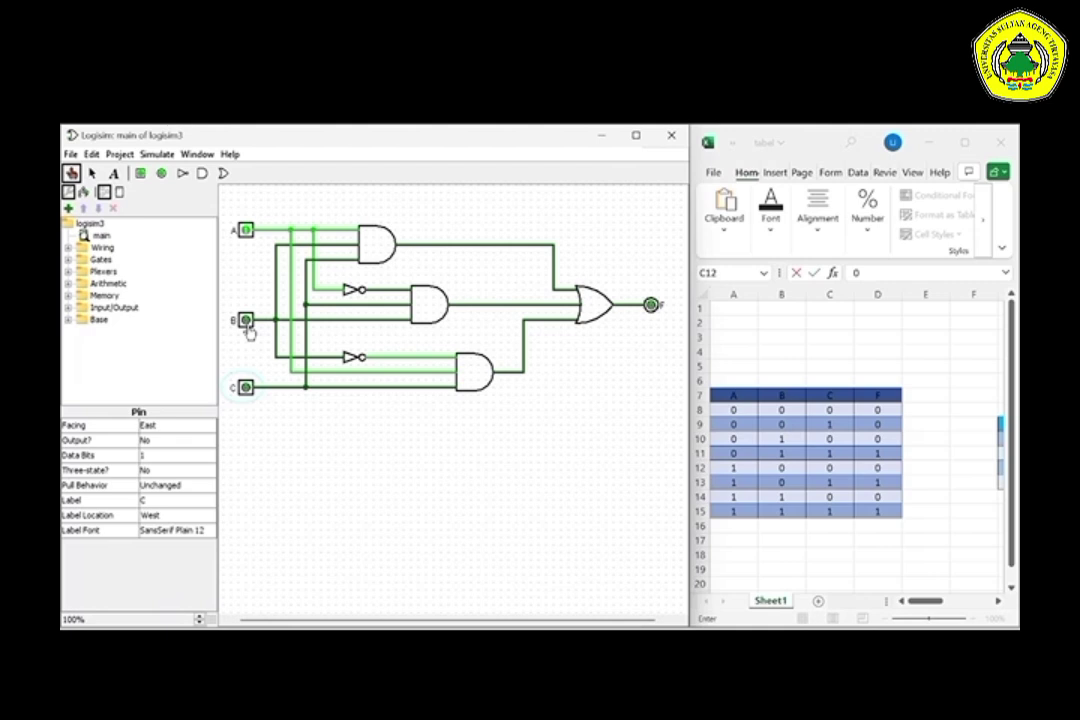
left_click(245, 388)
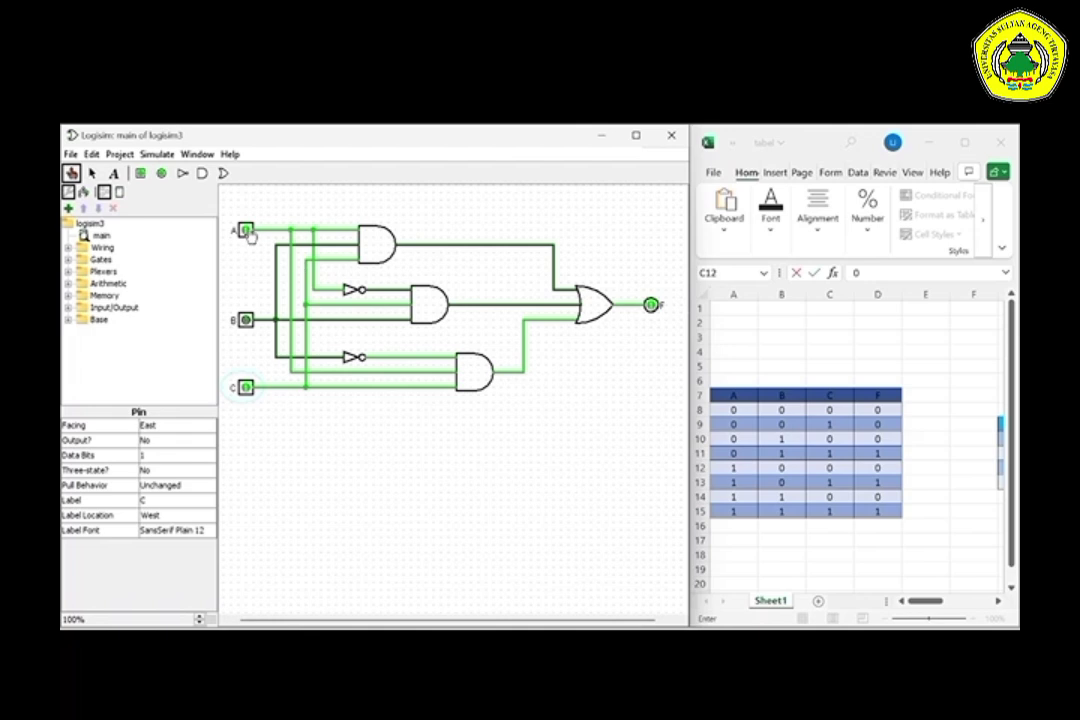
left_click(243, 321)
left_click(243, 389)
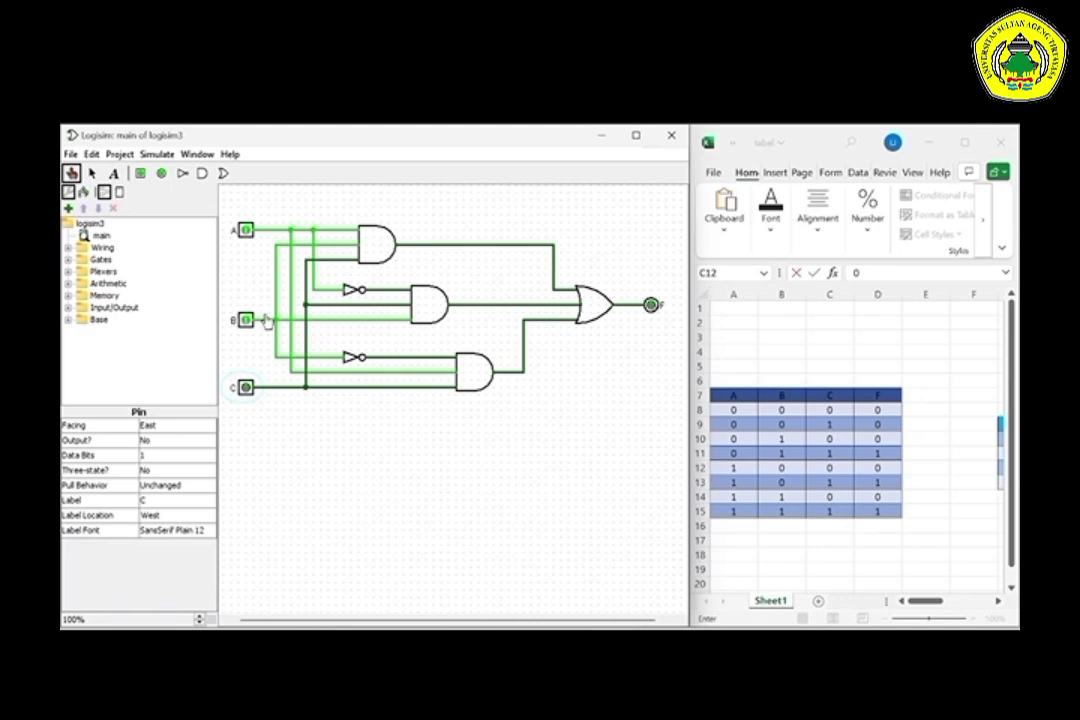
left_click(247, 388)
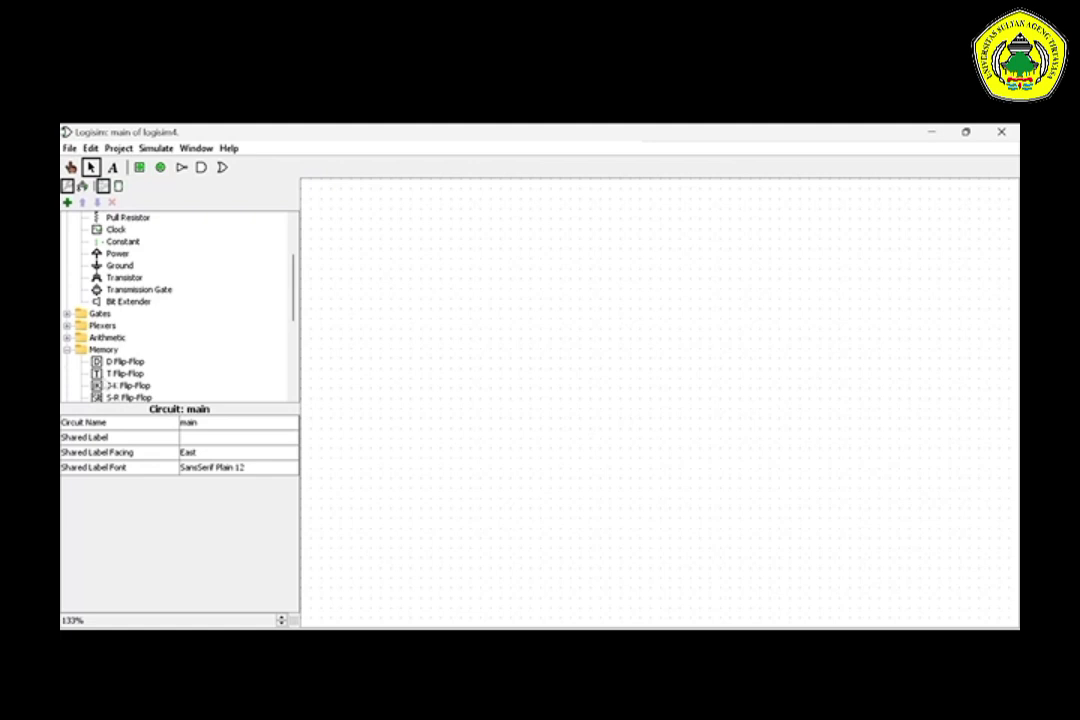
- Place a J-K flip-flop on the empty canvas, with an input pin, a clock and a second input pin stacked to its left
left_click(128, 385)
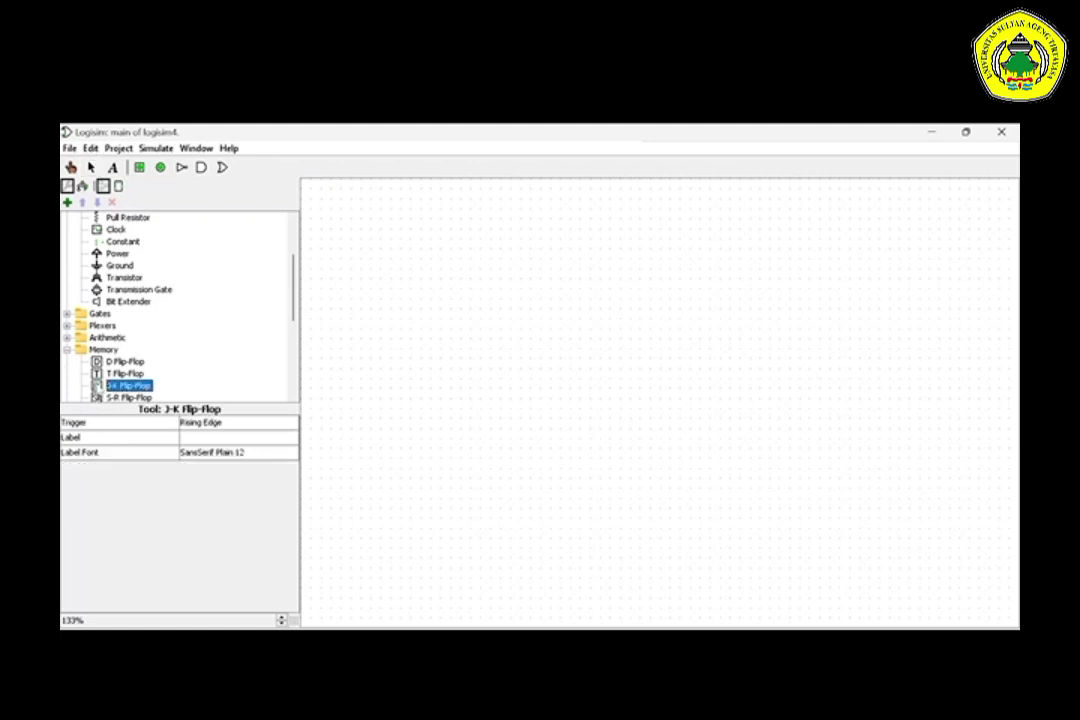
left_click(522, 322)
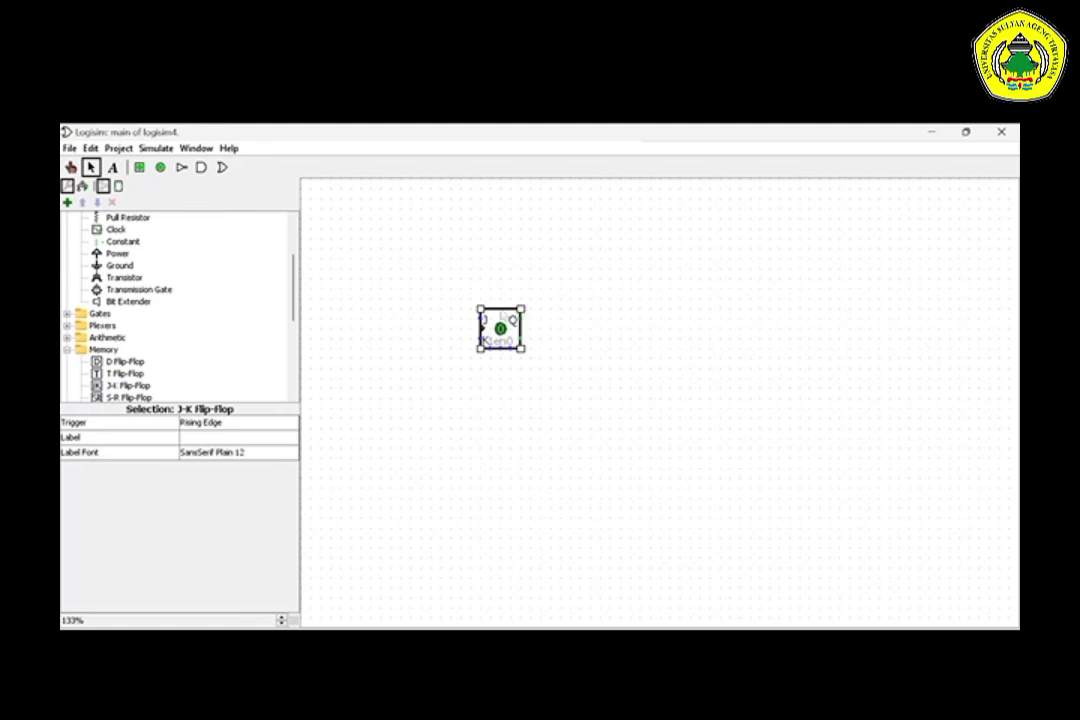
left_click(140, 168)
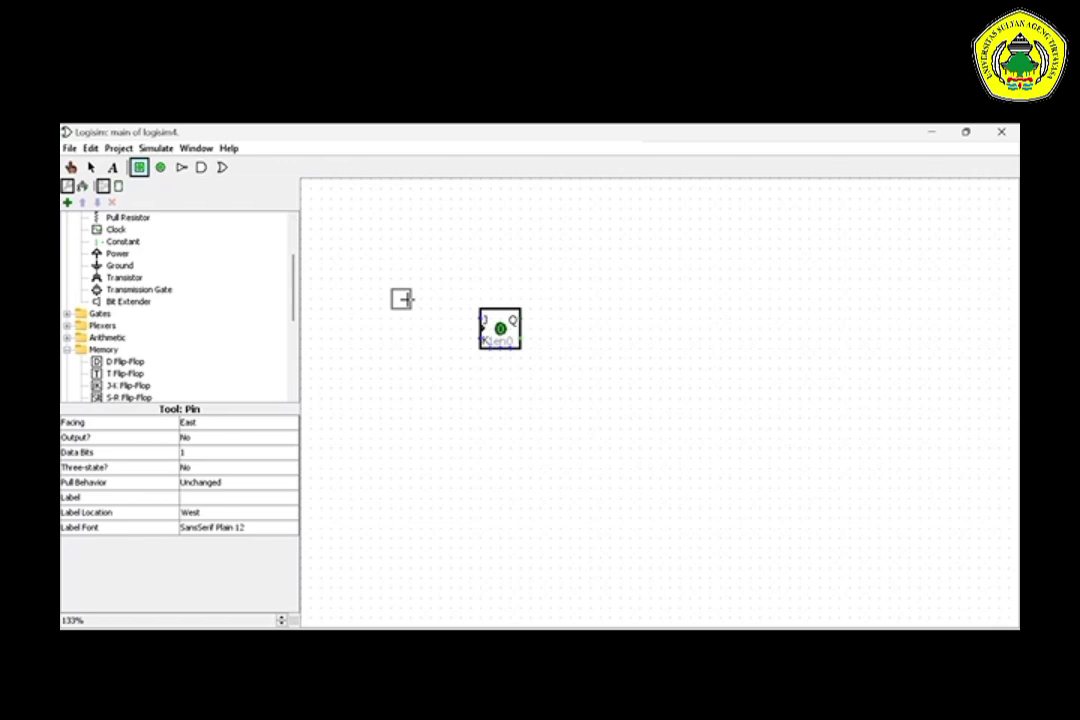
left_click(401, 299)
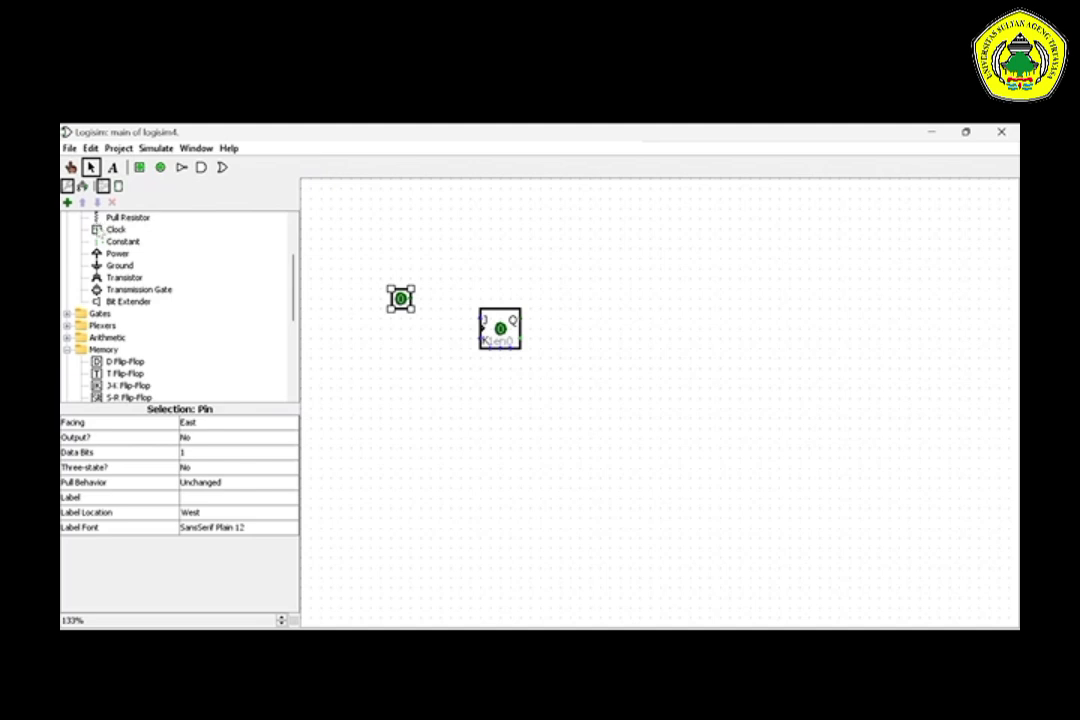
left_click(114, 229)
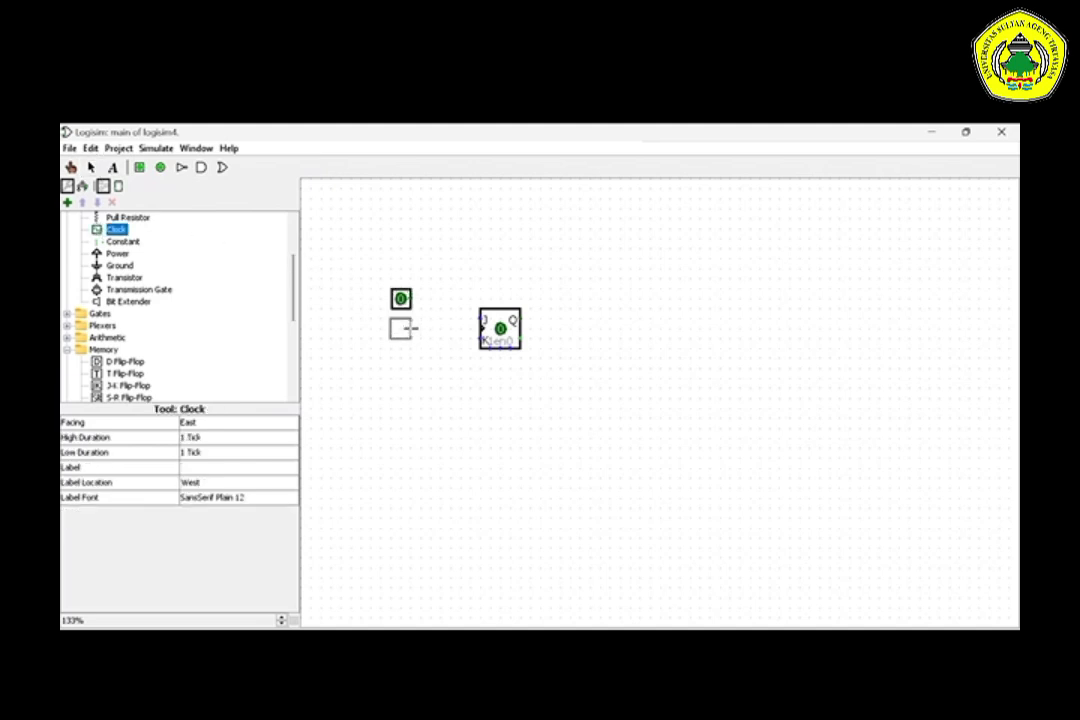
left_click(410, 328)
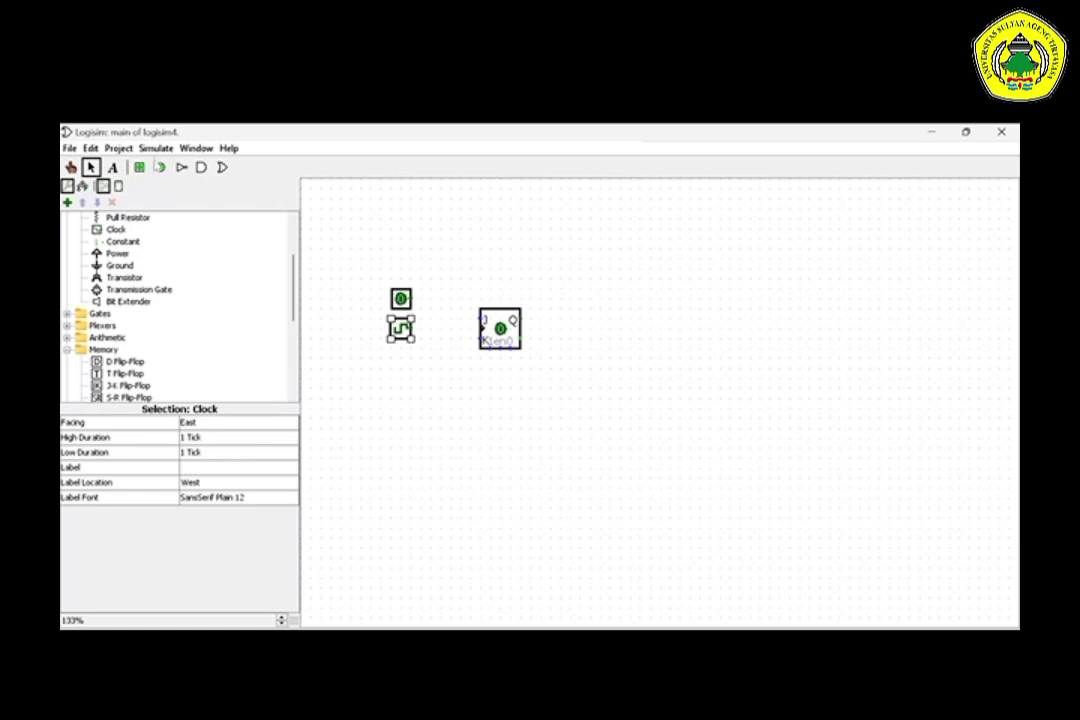
left_click(138, 169)
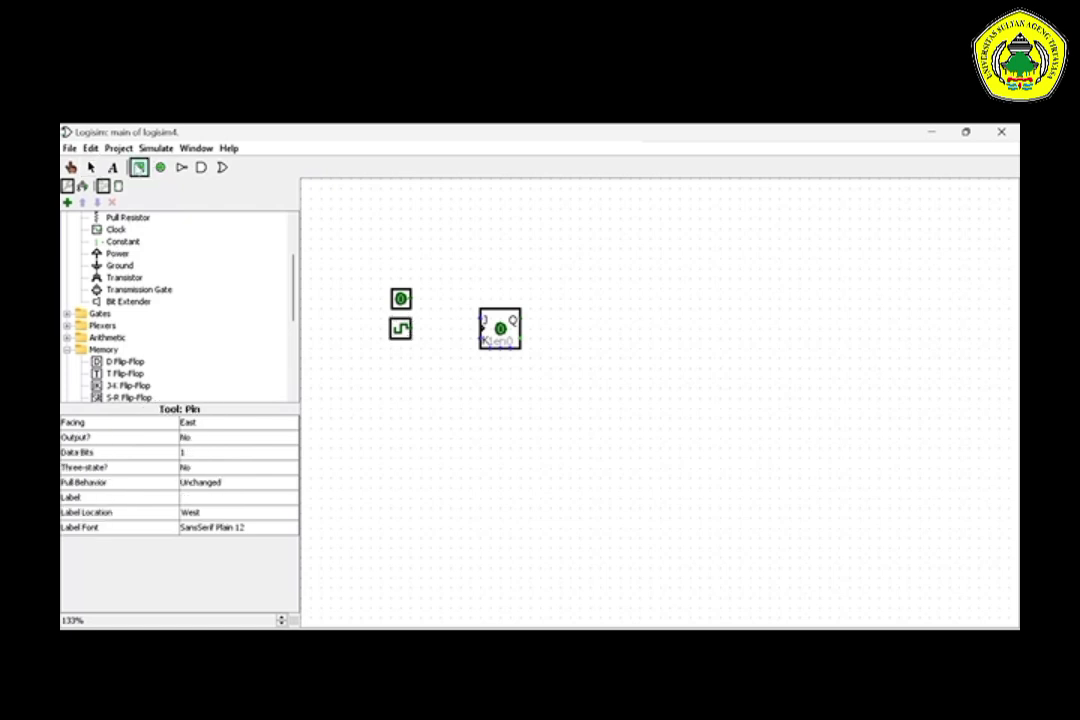
left_click(403, 359)
- Wire the upper pin to the flip-flop's J input, the clock to its clock input and the lower pin to K
left_click_drag(414, 300, 460, 321)
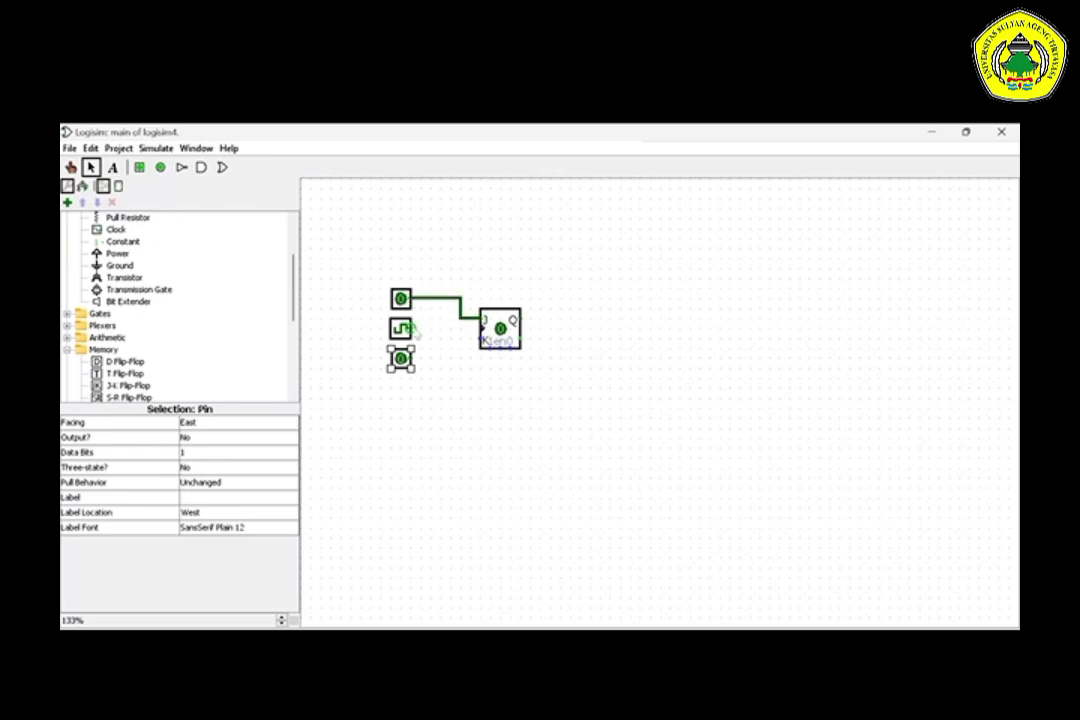
left_click_drag(410, 328, 482, 327)
left_click_drag(416, 362, 463, 357)
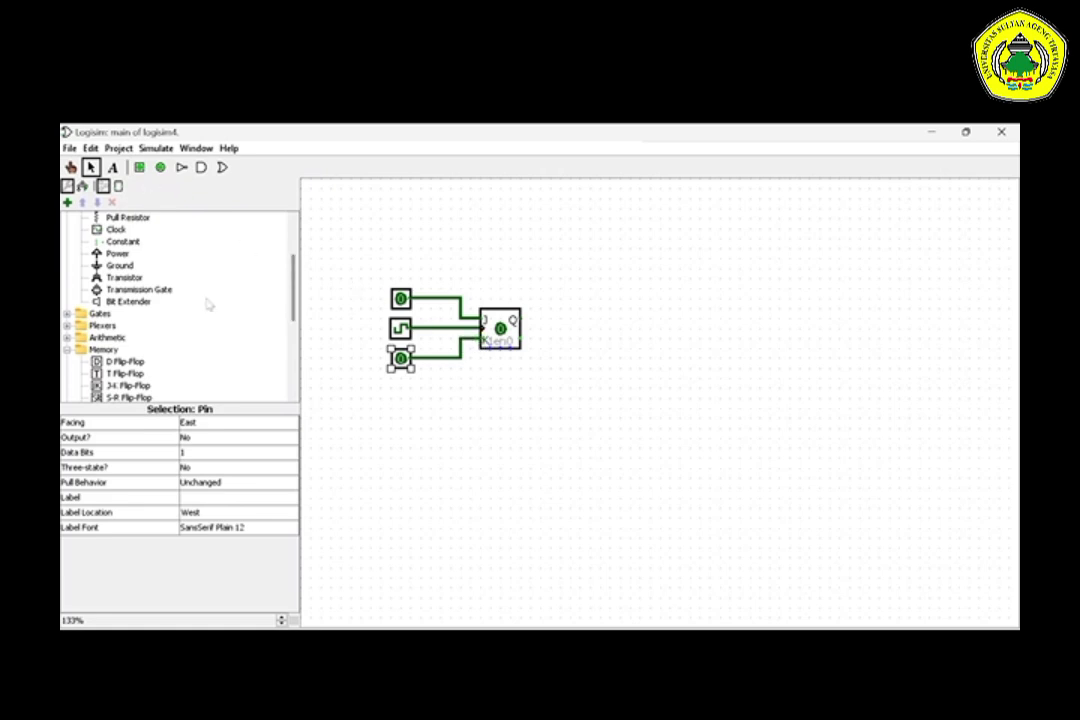
- Place two LEDs one above the other to the right of the flip-flop and wire them to its Q and inverted Q outputs
scroll(290, 395, "down", 3)
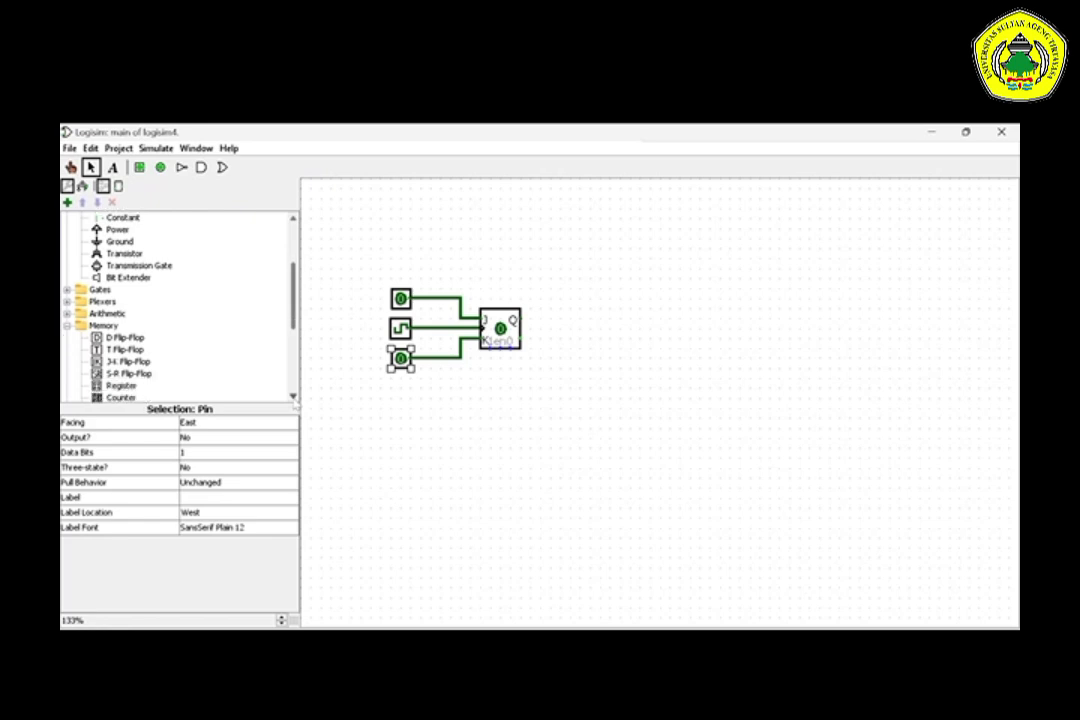
scroll(250, 390, "down", 4)
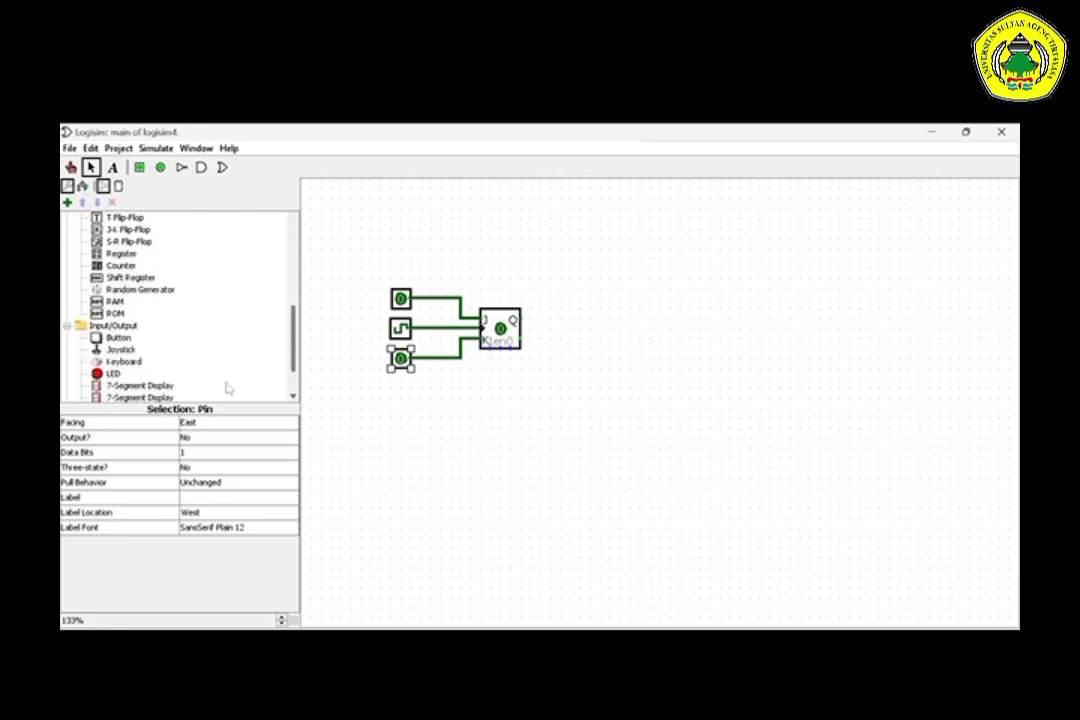
left_click(113, 336)
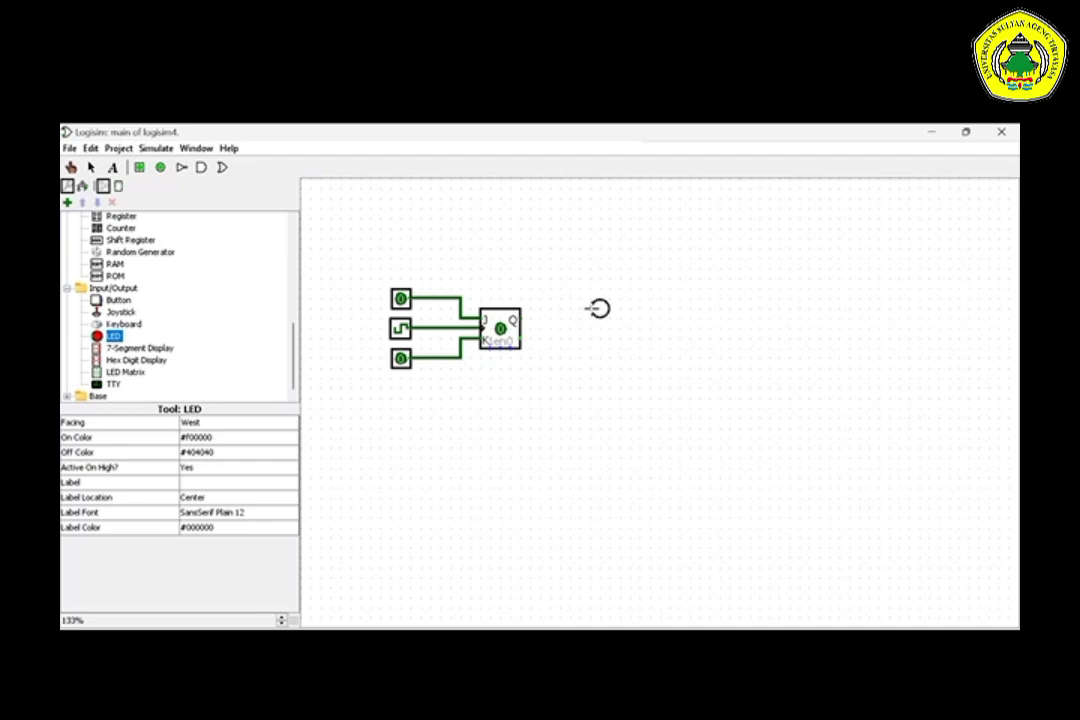
left_click(598, 308)
left_click(112, 336)
left_click(597, 348)
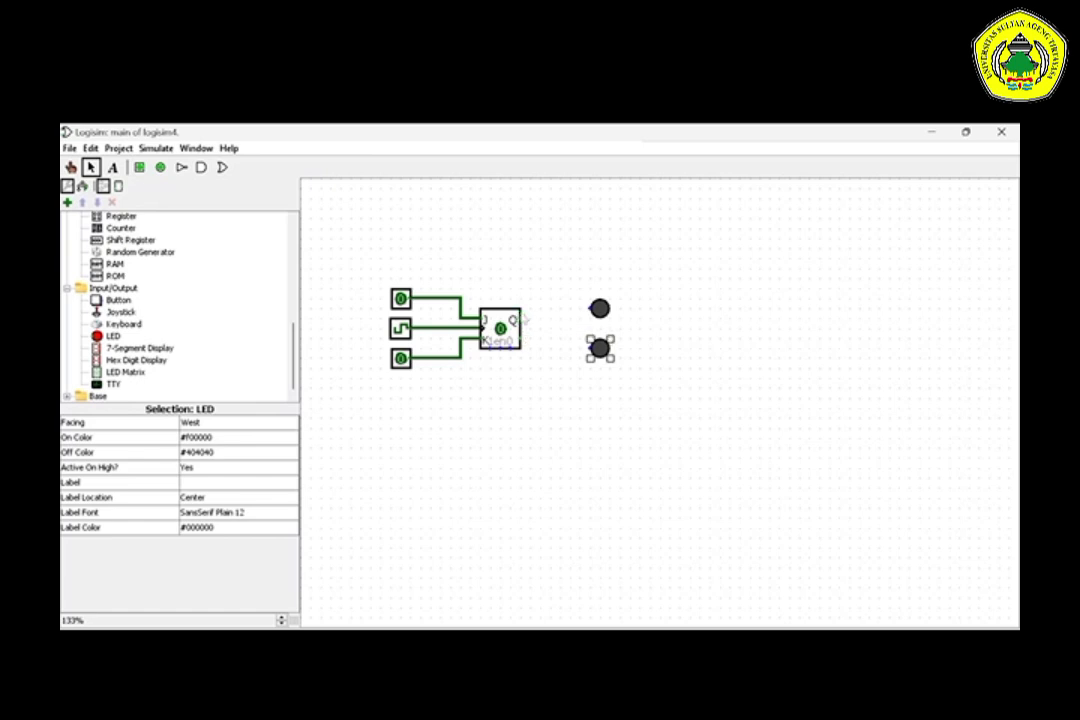
left_click_drag(521, 319, 591, 313)
left_click_drag(521, 338, 591, 341)
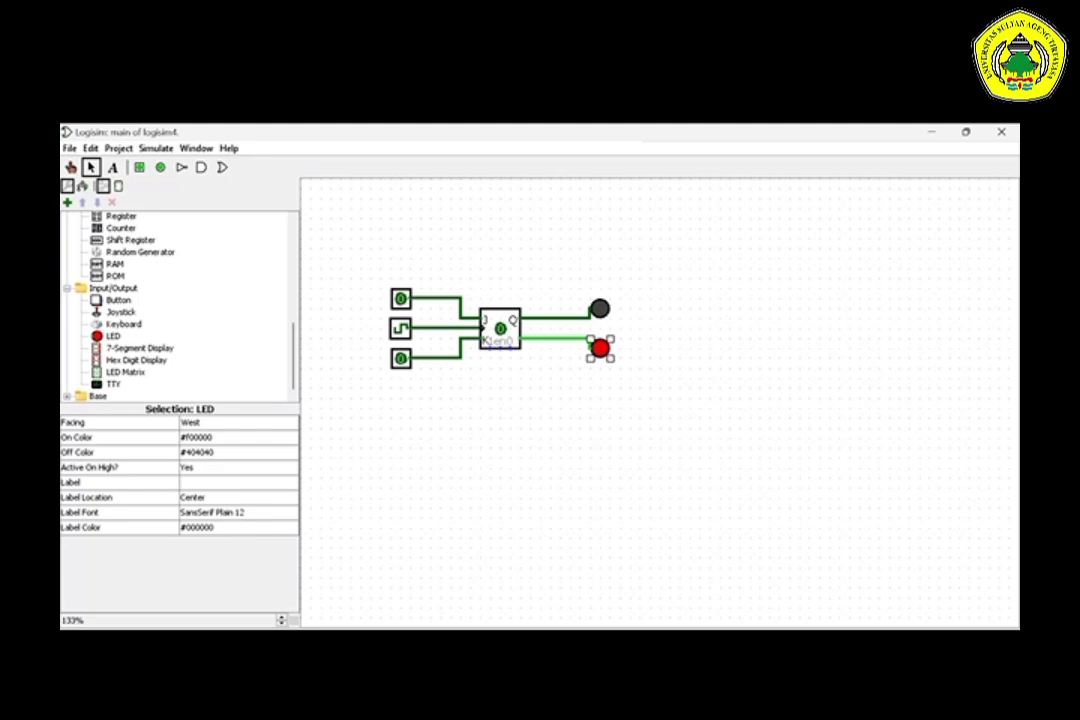
- Switch to the Excel workbook tabel and view the J-K flip-flop truth table from the clk to the comment column
mouse_move(676, 642)
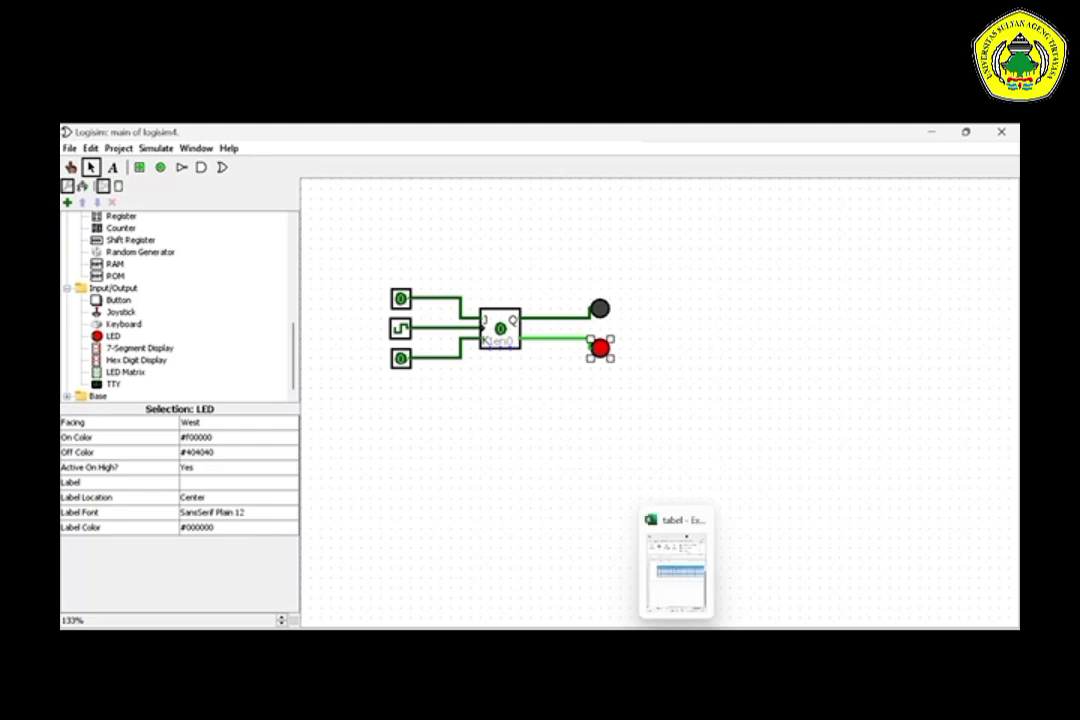
left_click(676, 562)
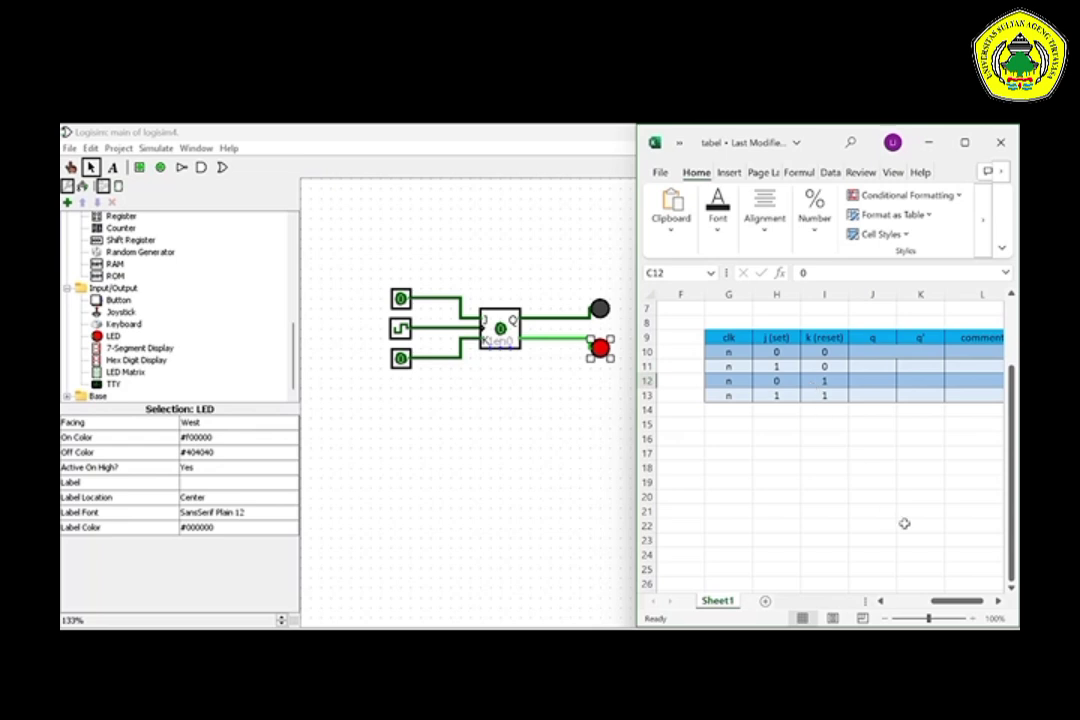
left_click(998, 602)
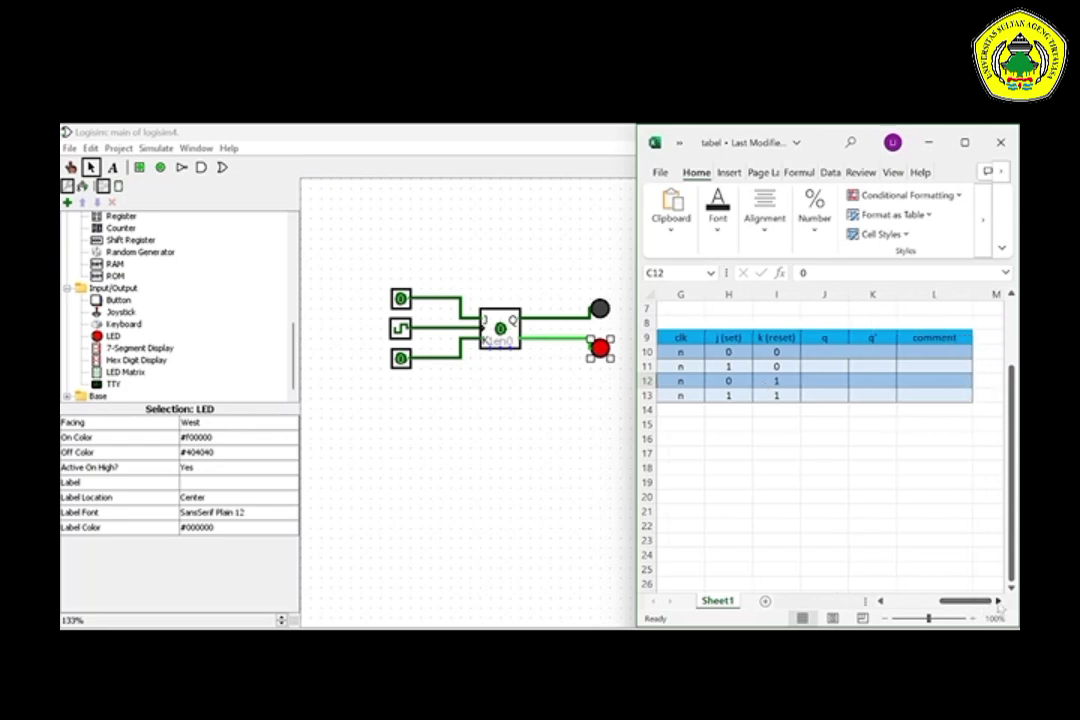
left_click(880, 601)
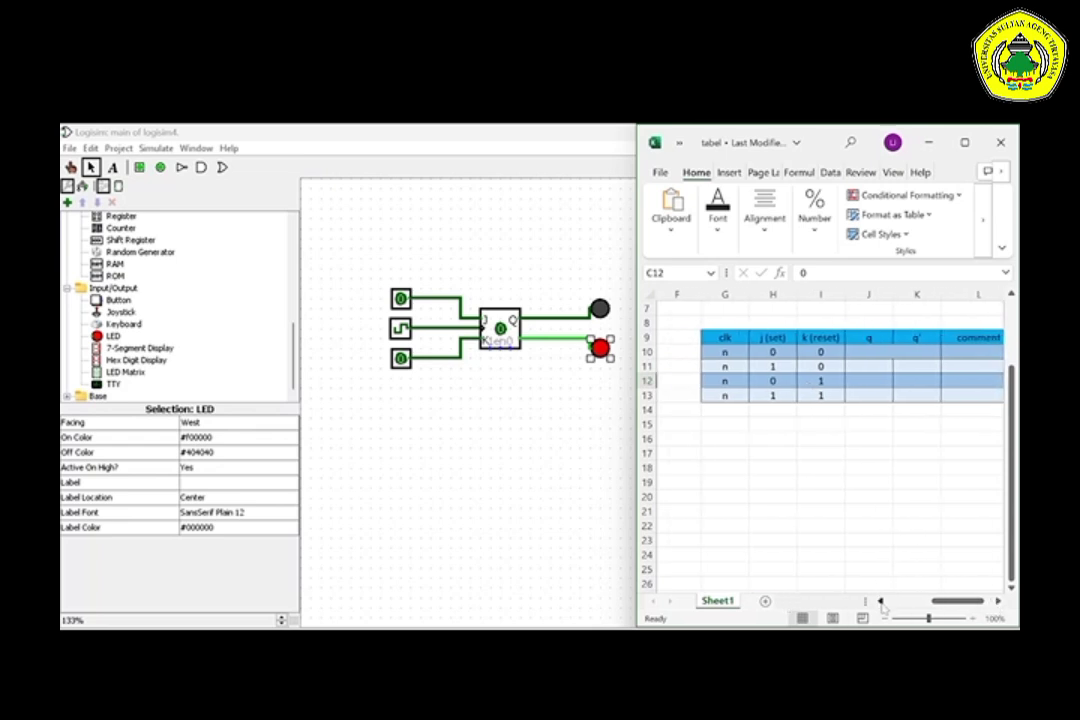
left_click(998, 602)
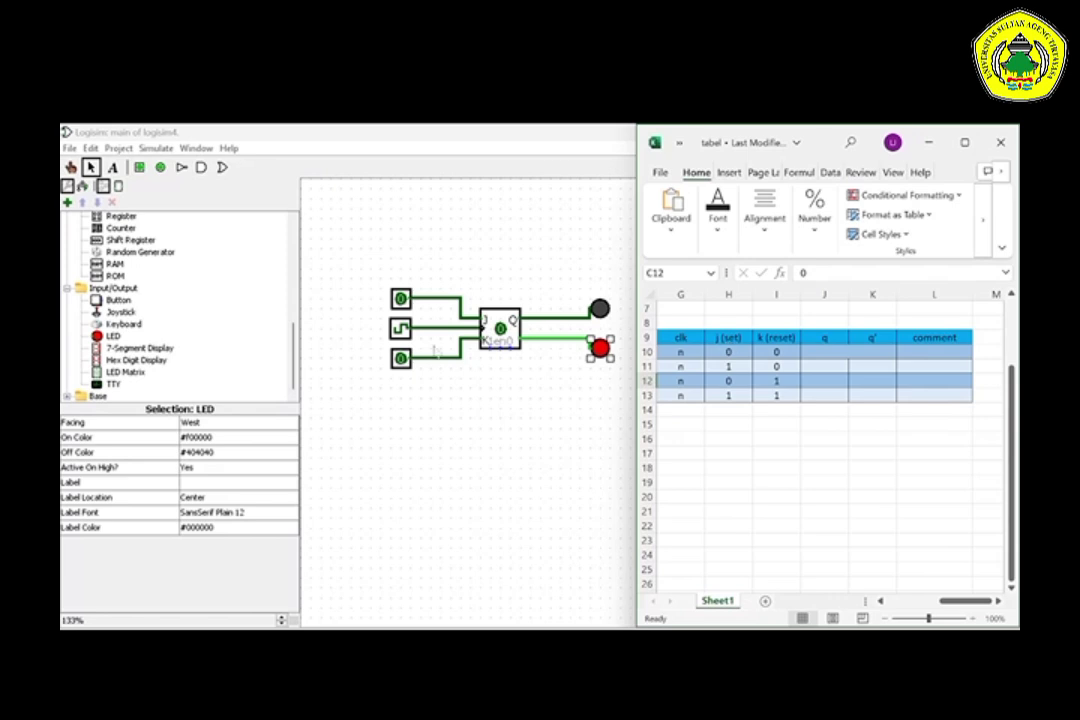
- Back in Logisim, label the input pin wired to J as "j (set)"
left_click(401, 298)
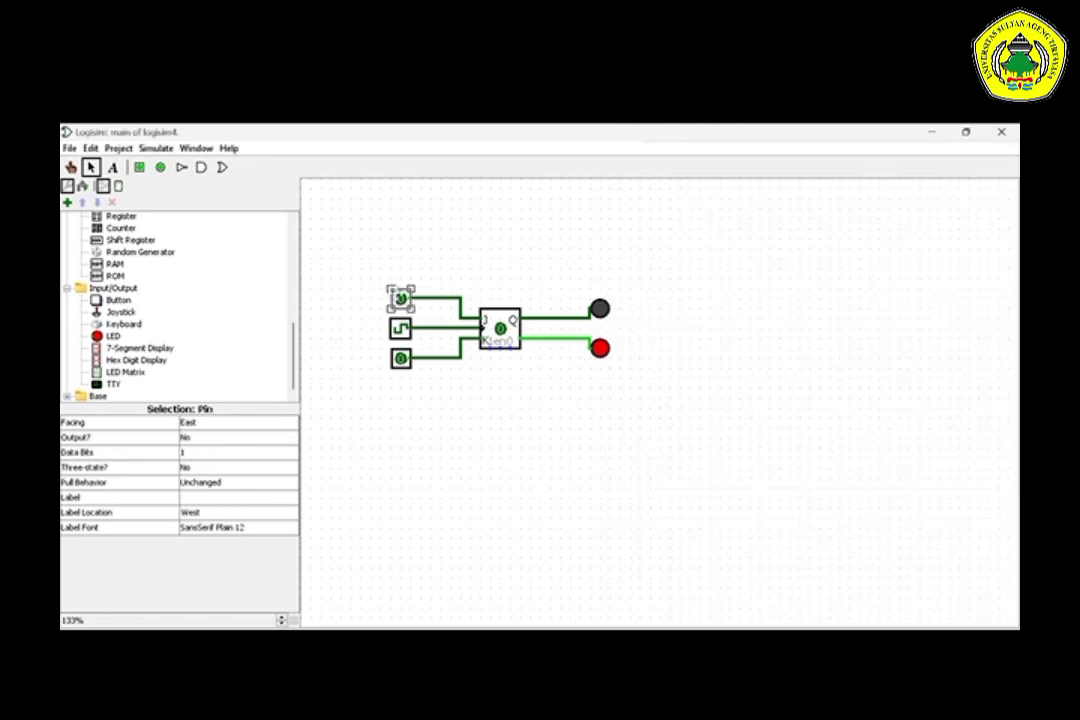
left_click(190, 497)
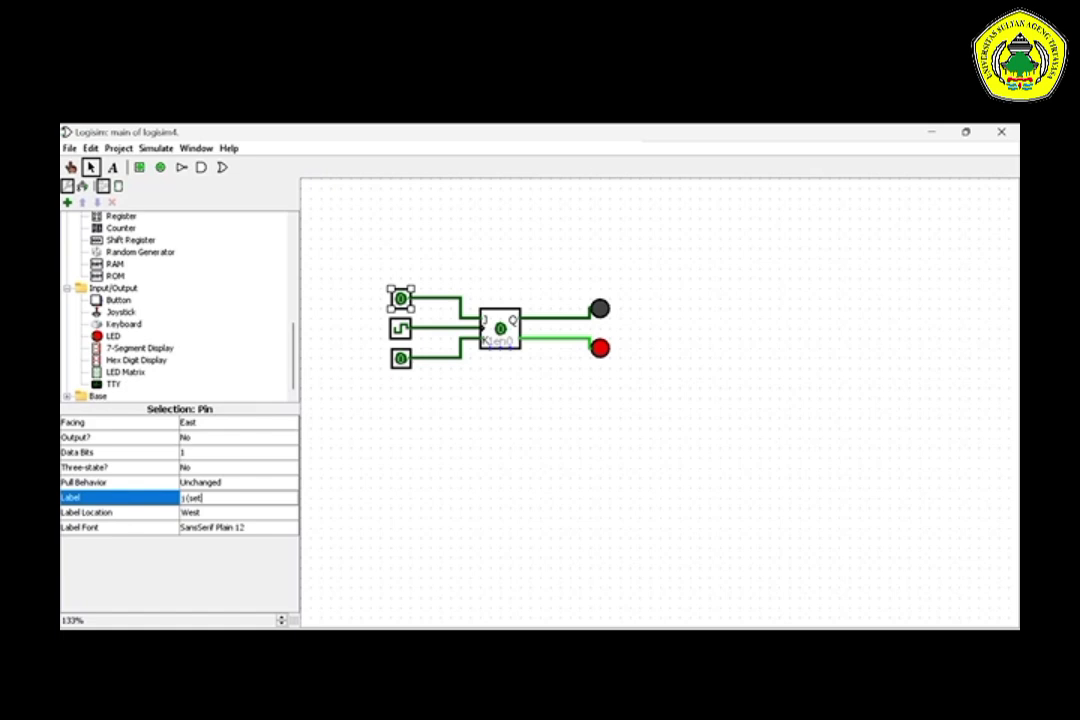
key("Return")
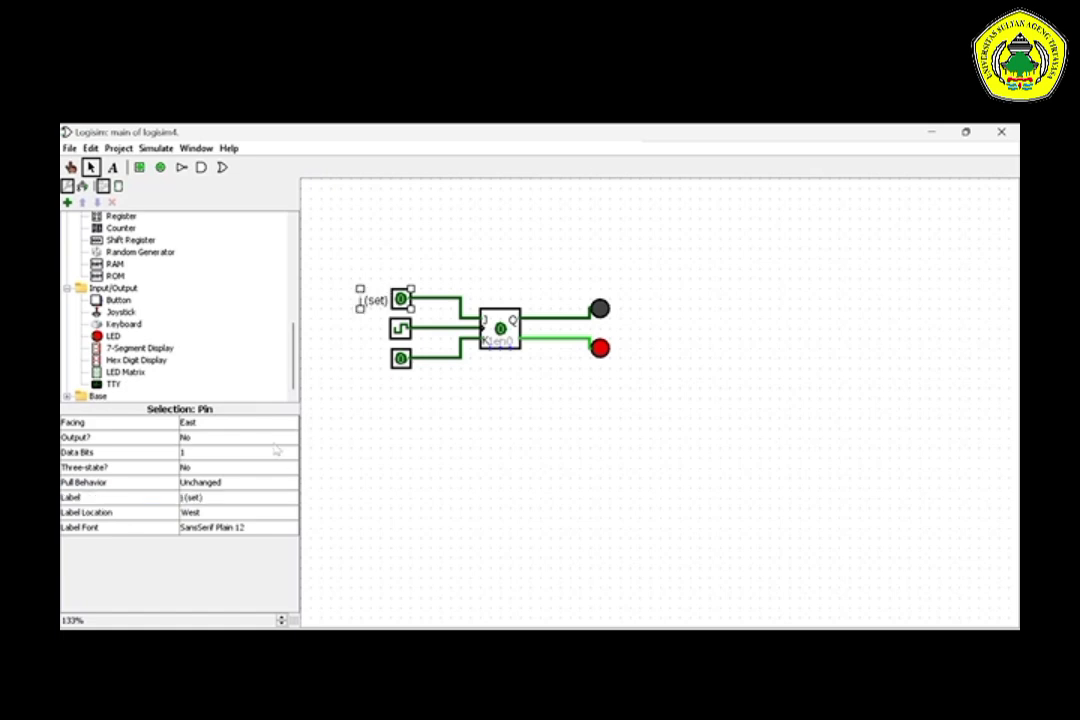
mouse_move(354, 435)
left_mouse_down()
mouse_move(388, 336)
mouse_move(355, 412)
left_mouse_up()
- Label the clock component "clk"
left_click(400, 328)
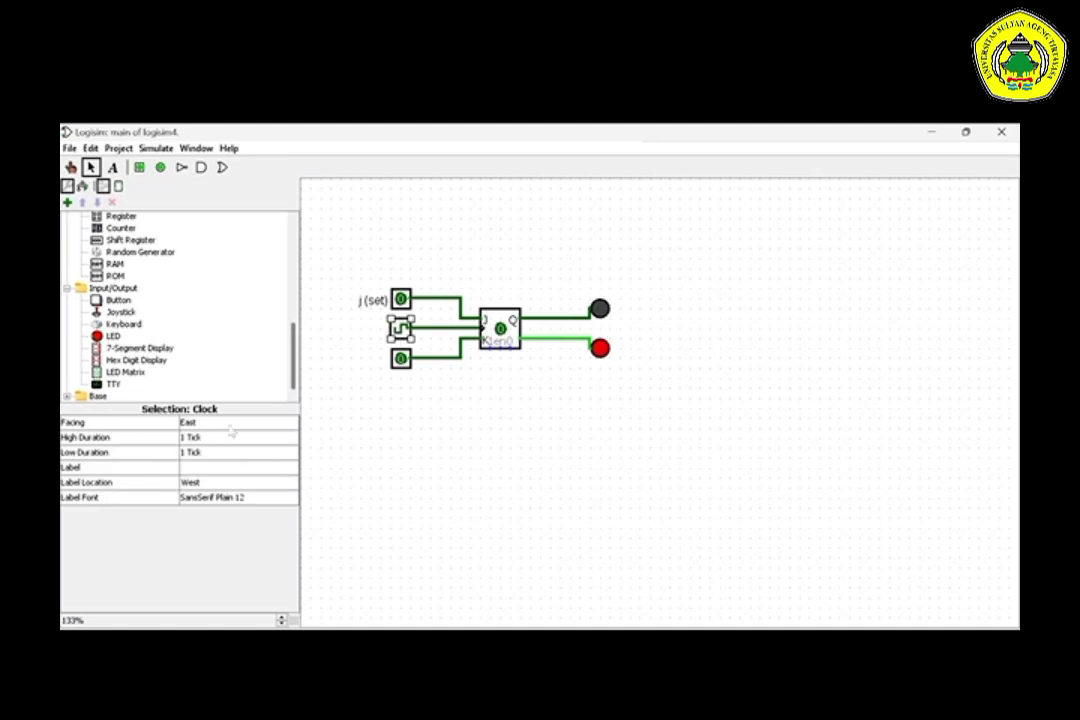
left_click(204, 469)
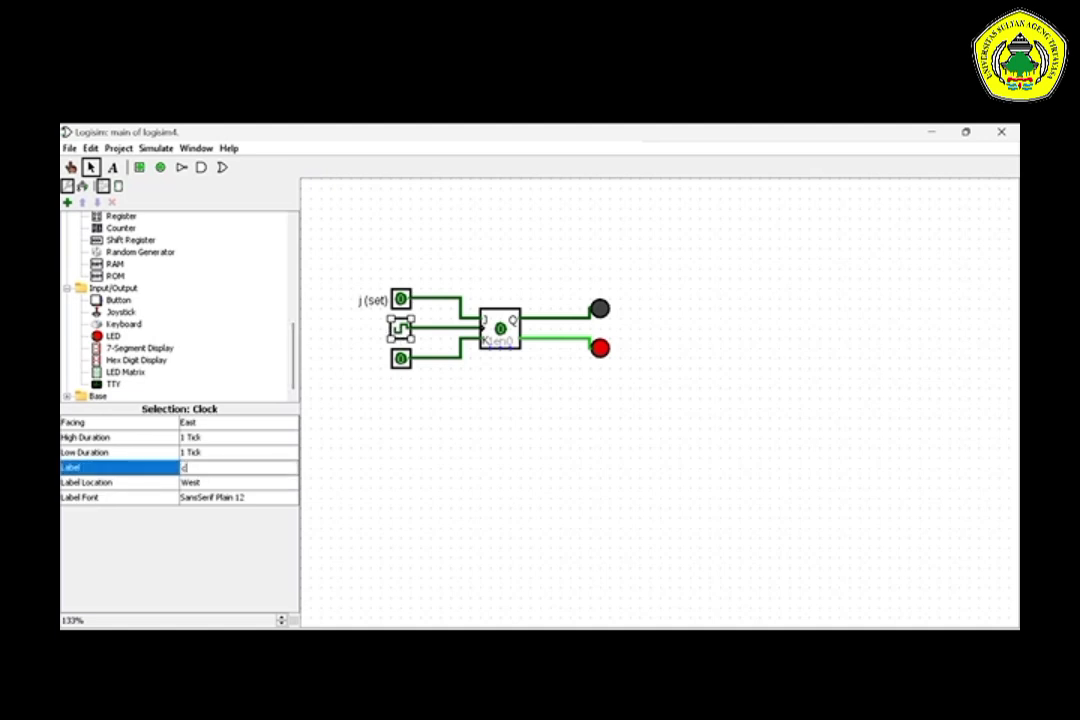
type("clk")
key("Return")
mouse_move(400, 418)
left_mouse_down()
mouse_move(398, 360)
mouse_move(391, 408)
left_mouse_up()
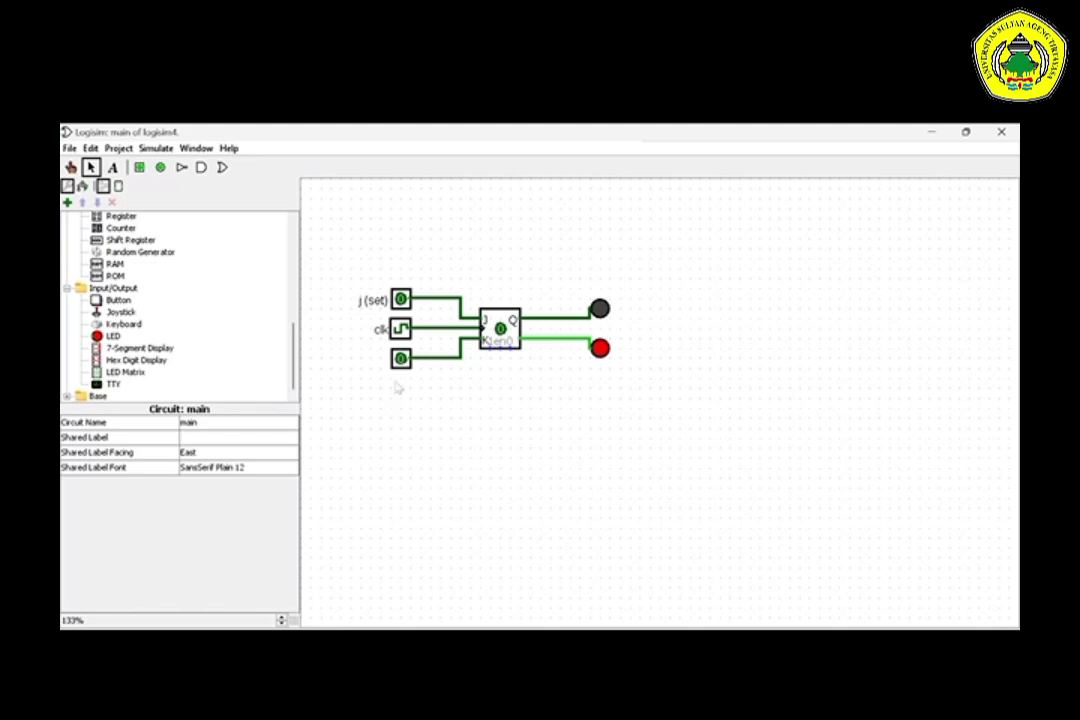
- Label the input pin wired to K as "k(reset)"
left_click(400, 358)
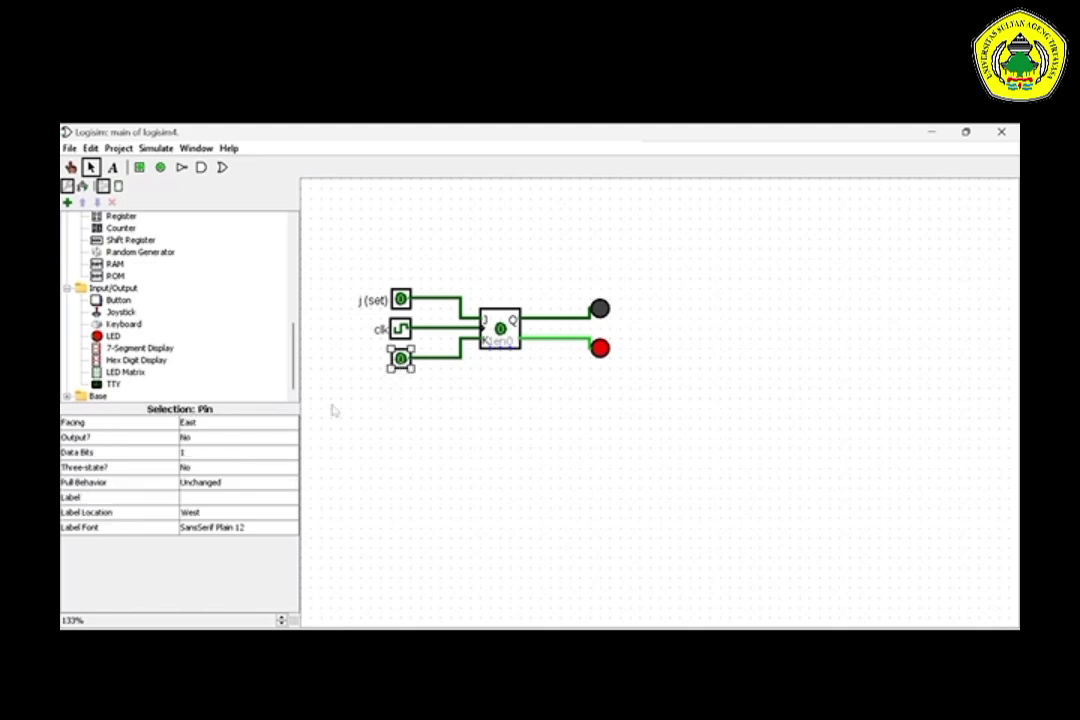
left_click(253, 497)
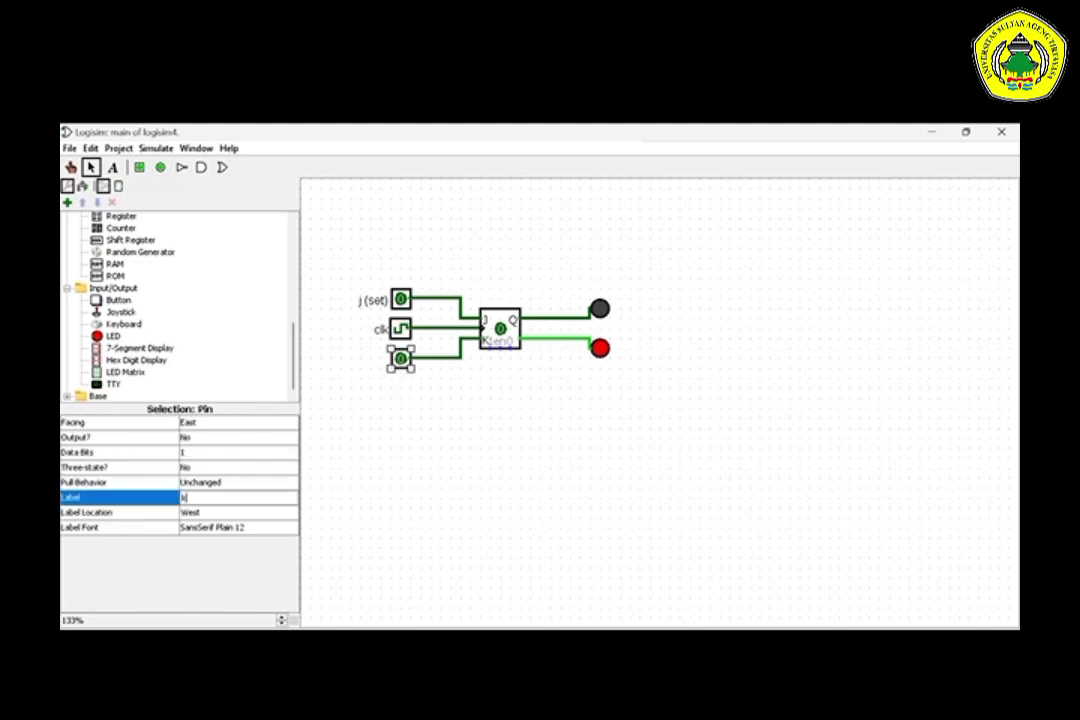
type("k(reset)")
key("Return")
left_click(429, 450)
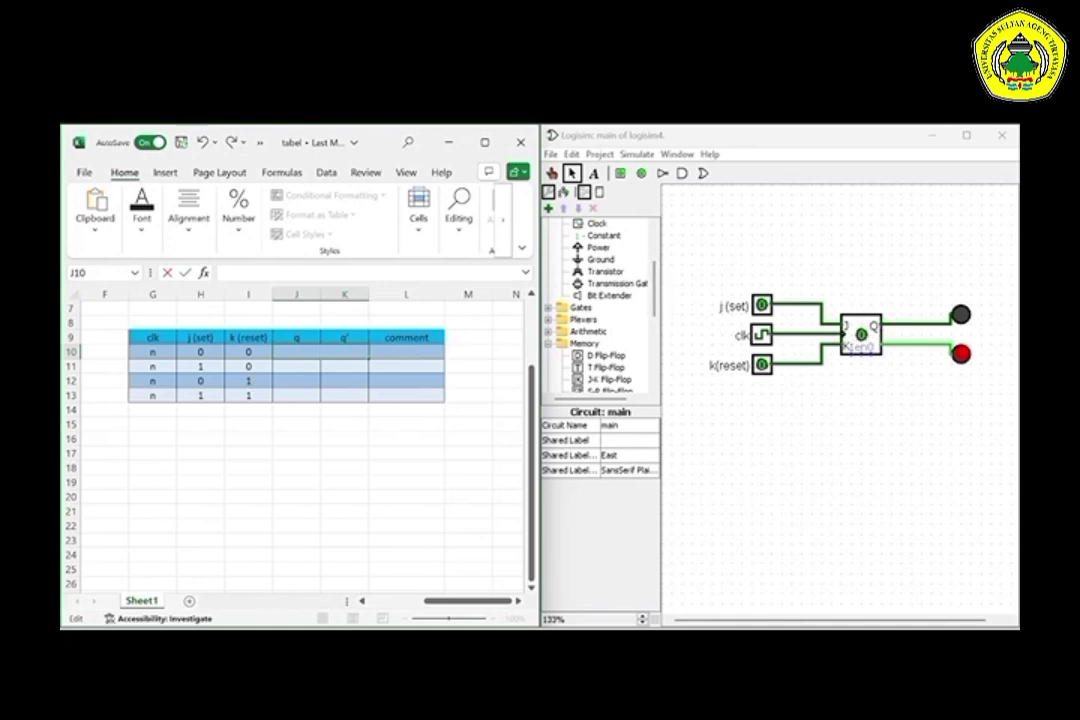
- In the Excel table, enter "tidak berubah" in the merged q and q' cell of the row with j 0 and k 0
type("dak berubah")
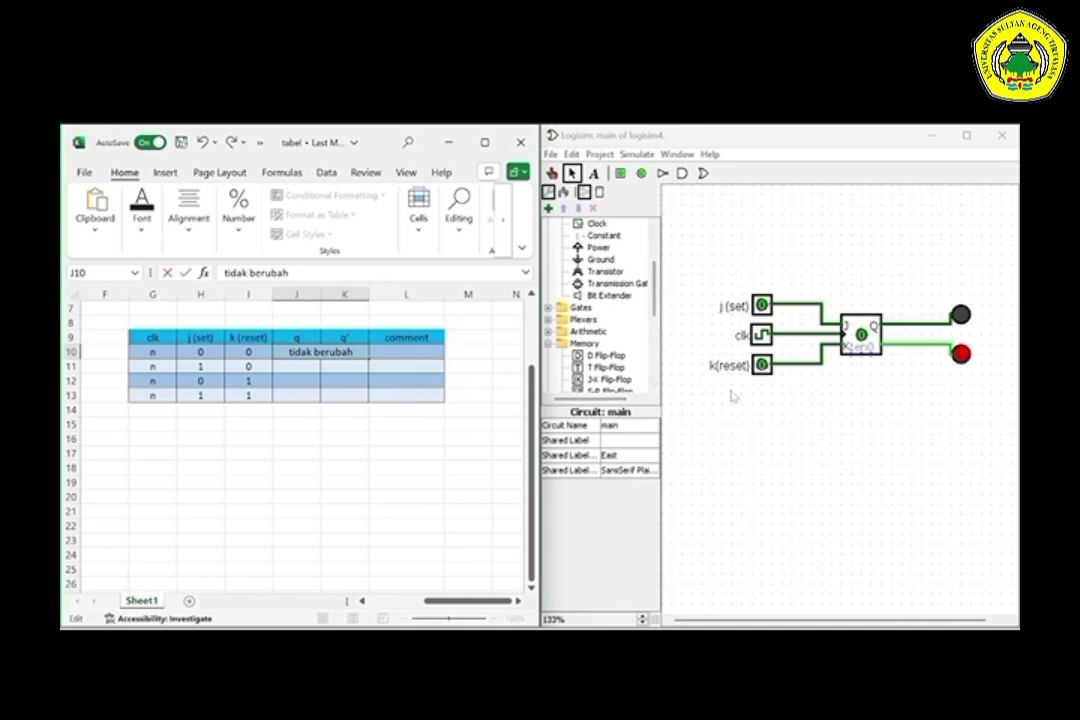
- In Logisim, set the j (set) and k(reset) pins to 1 with the Poke tool and pulse the clock
left_click(763, 305)
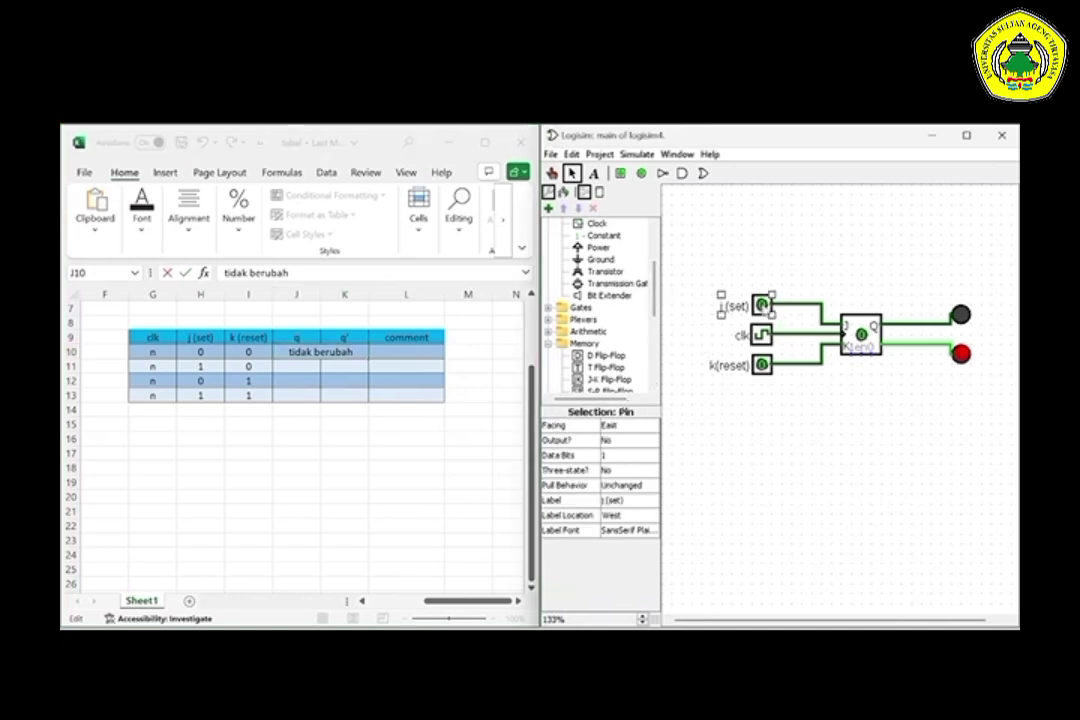
key("ctrl+1")
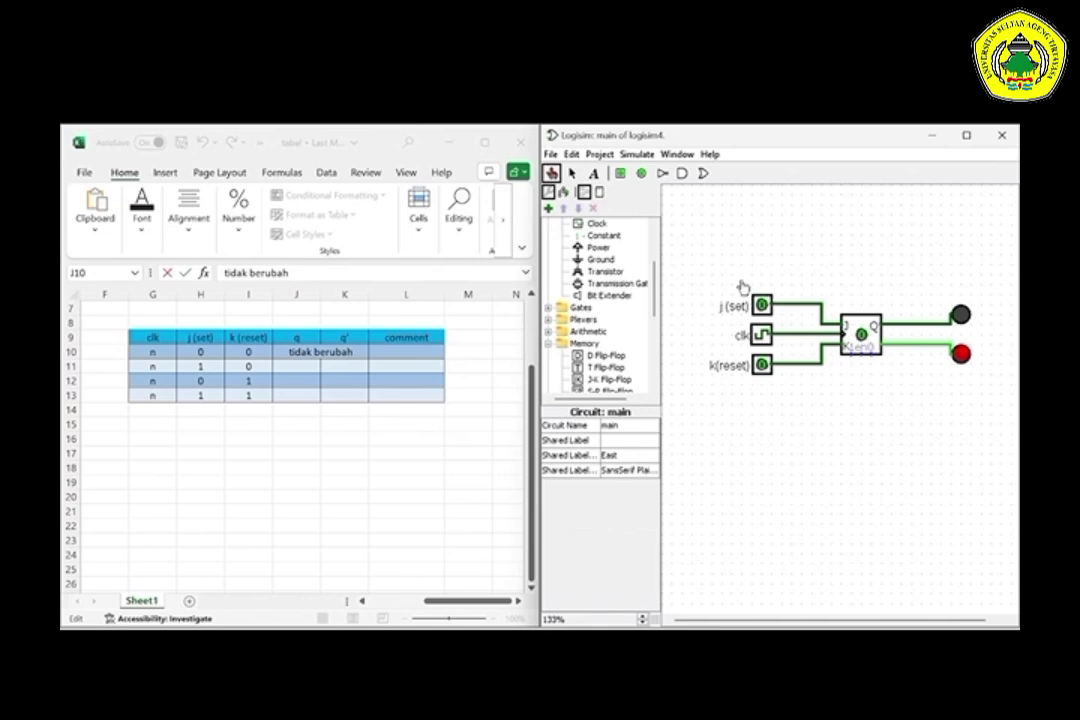
left_click(763, 305)
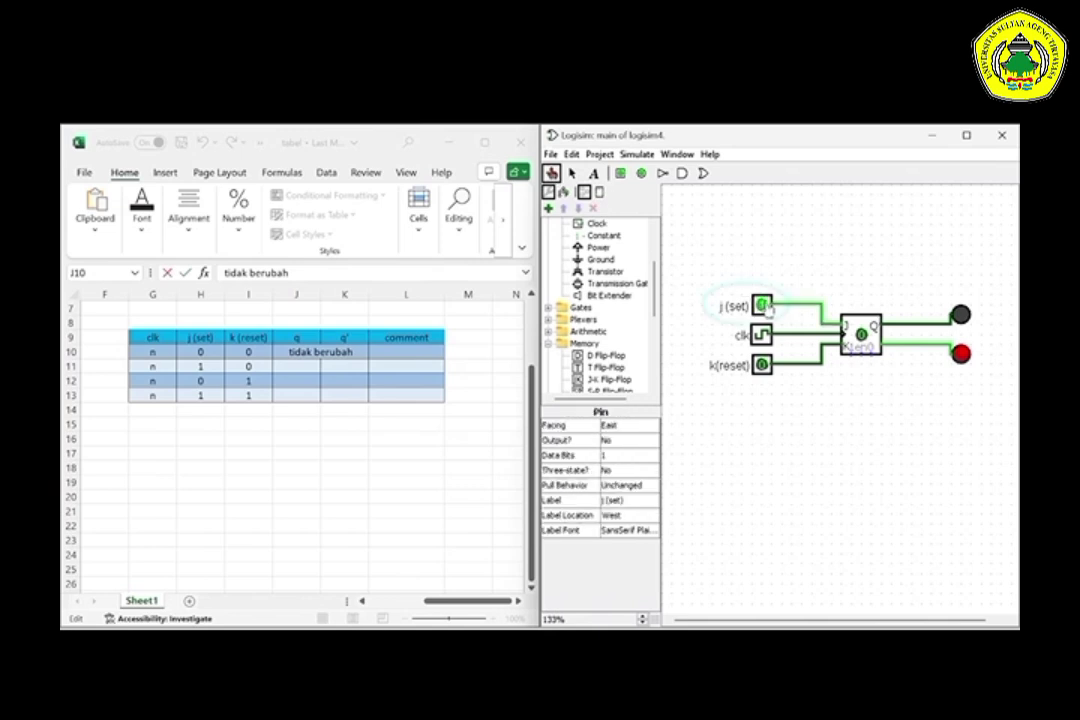
left_click(764, 368)
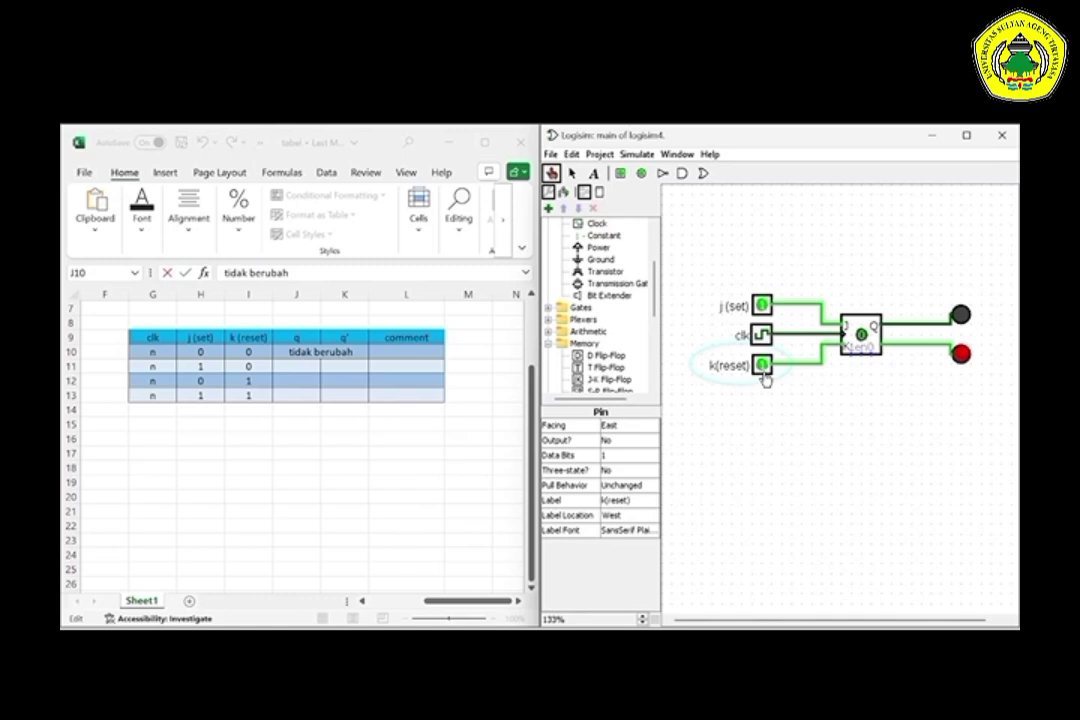
left_click(763, 336)
left_click(763, 336)
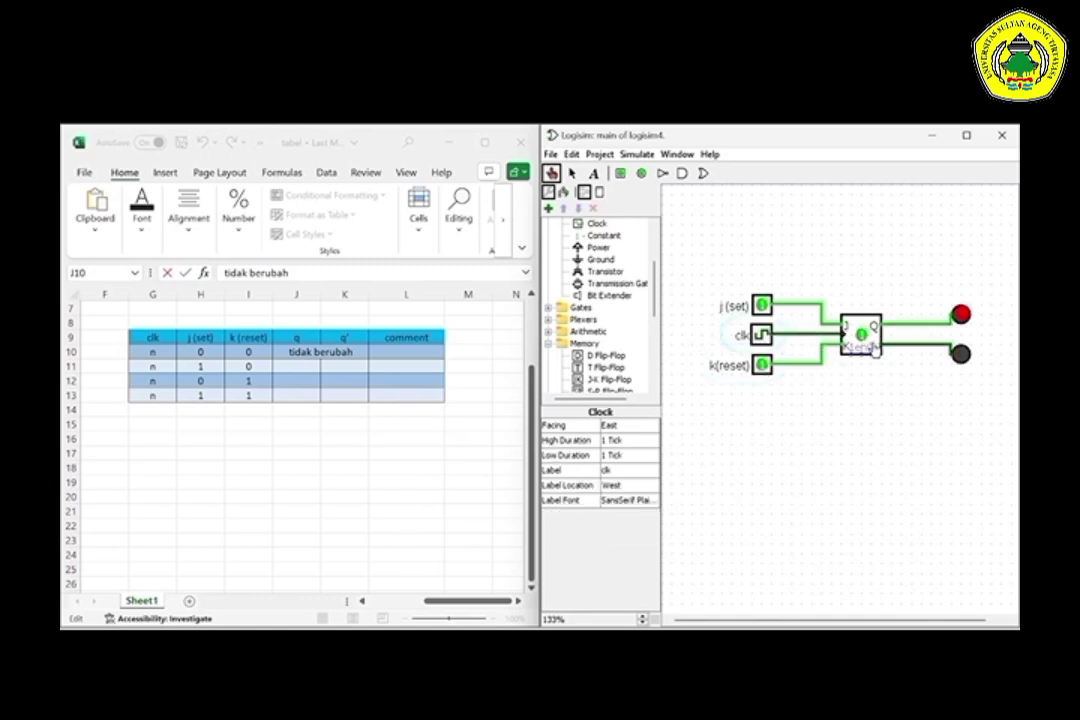
- In Excel, fill the row with j 1 and k 0 with q 1, q' 0 and the comment "q menjadi 1"
left_click(315, 369)
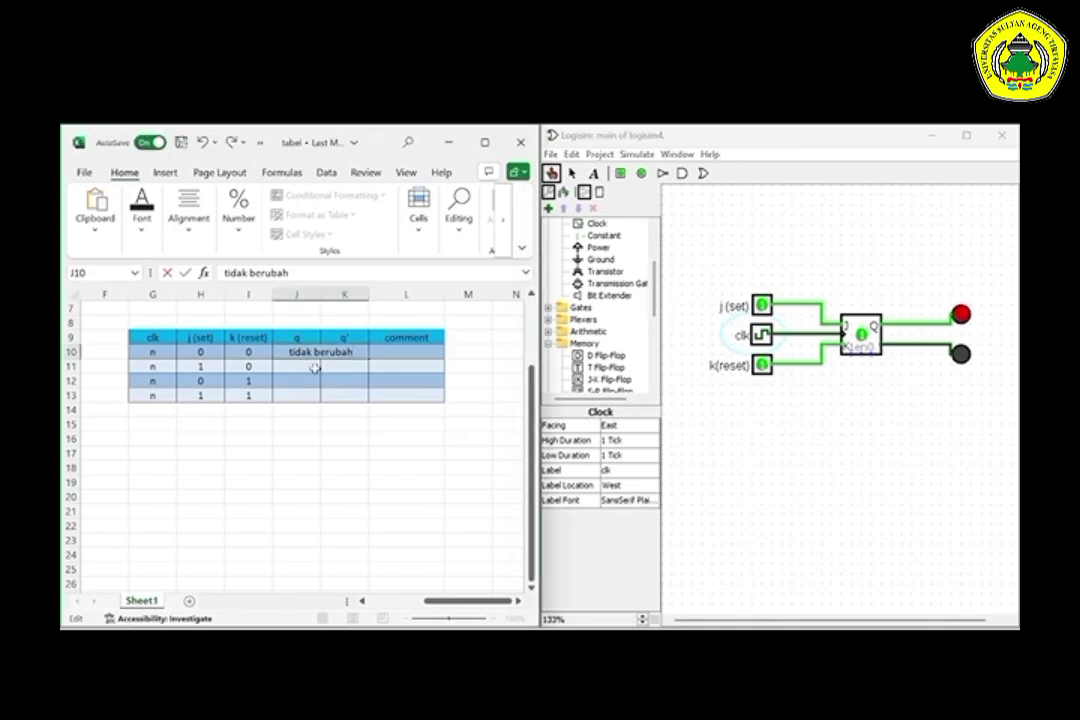
type("1")
key("BackSpace")
key("Return")
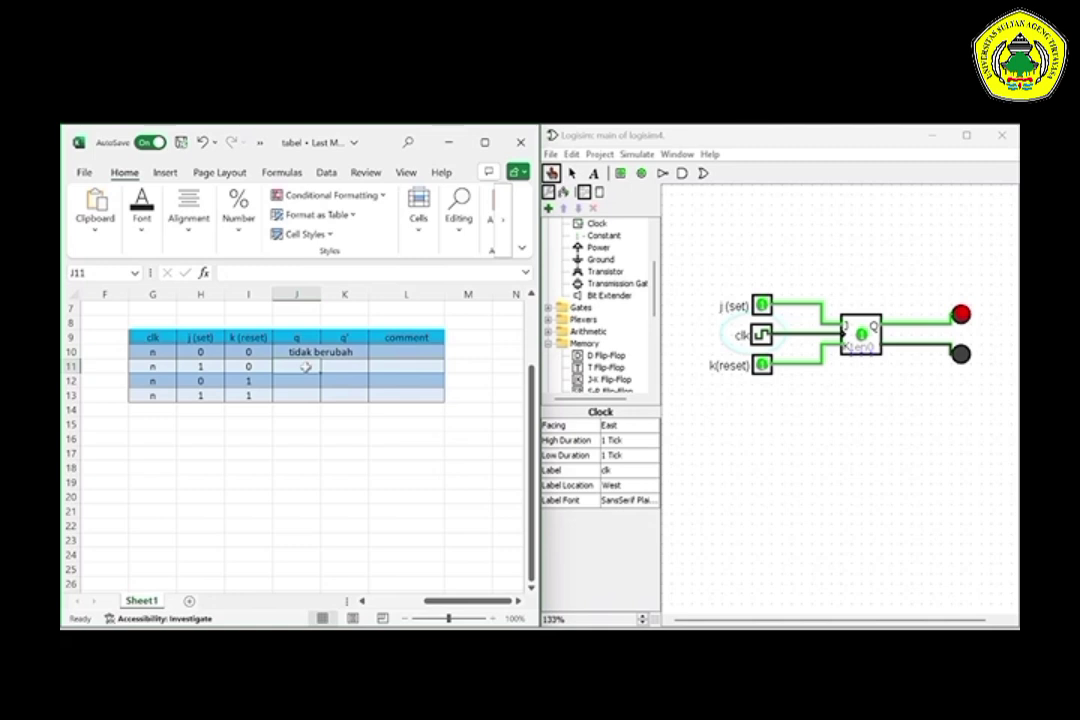
type("1")
left_click(353, 368)
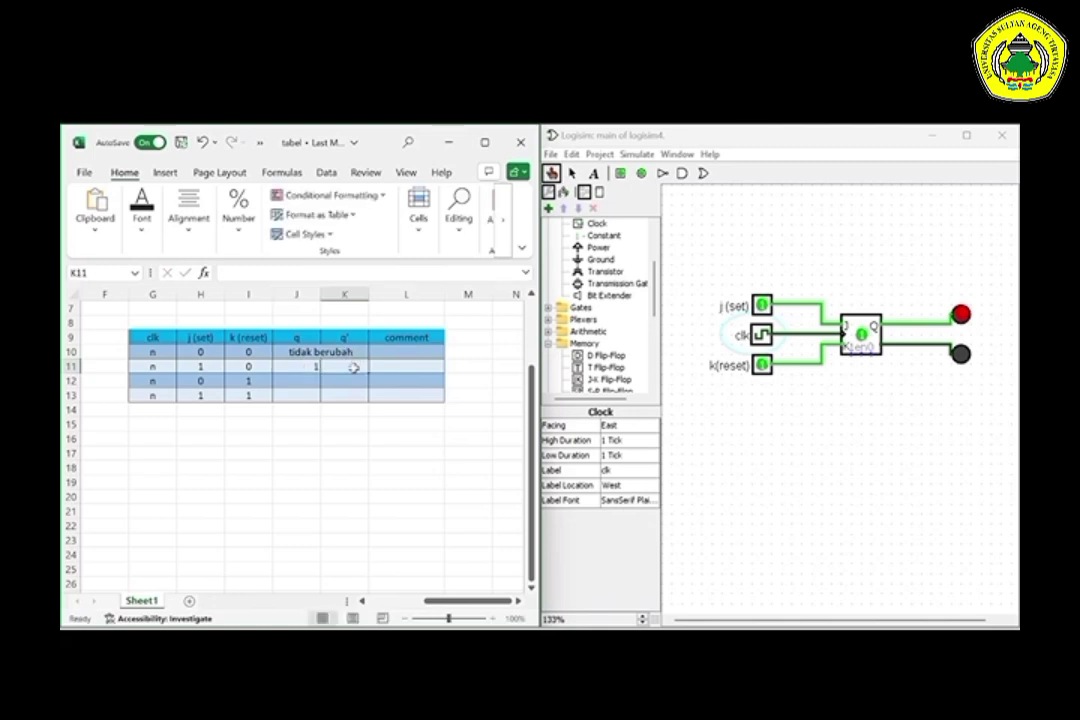
type("0")
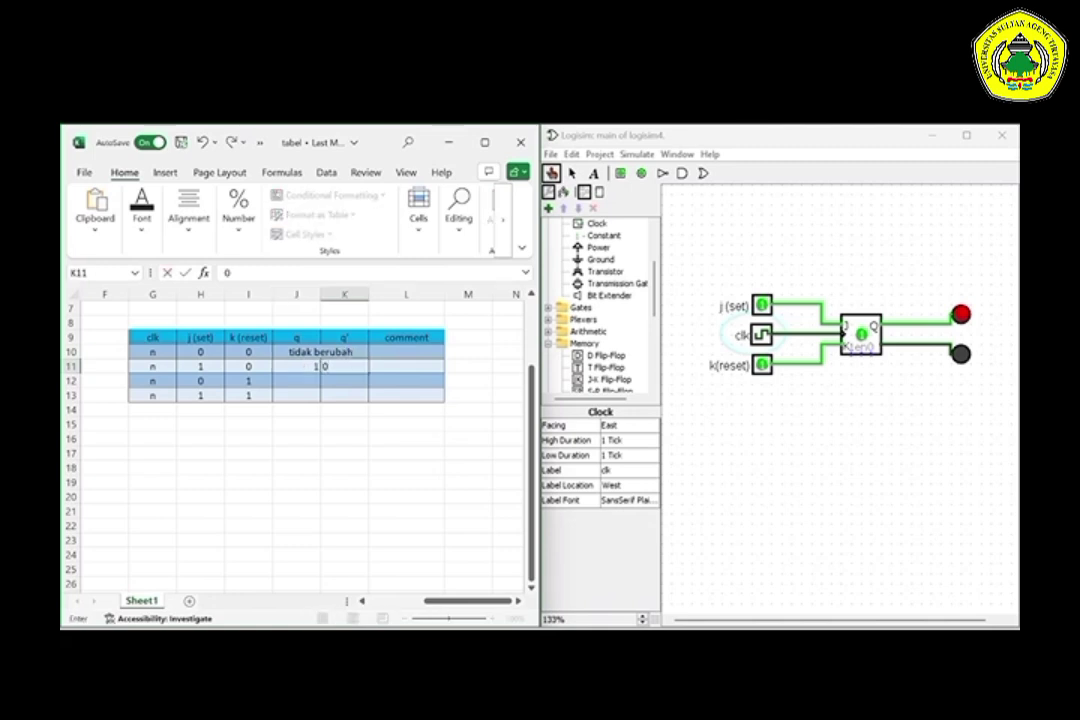
left_click(391, 368)
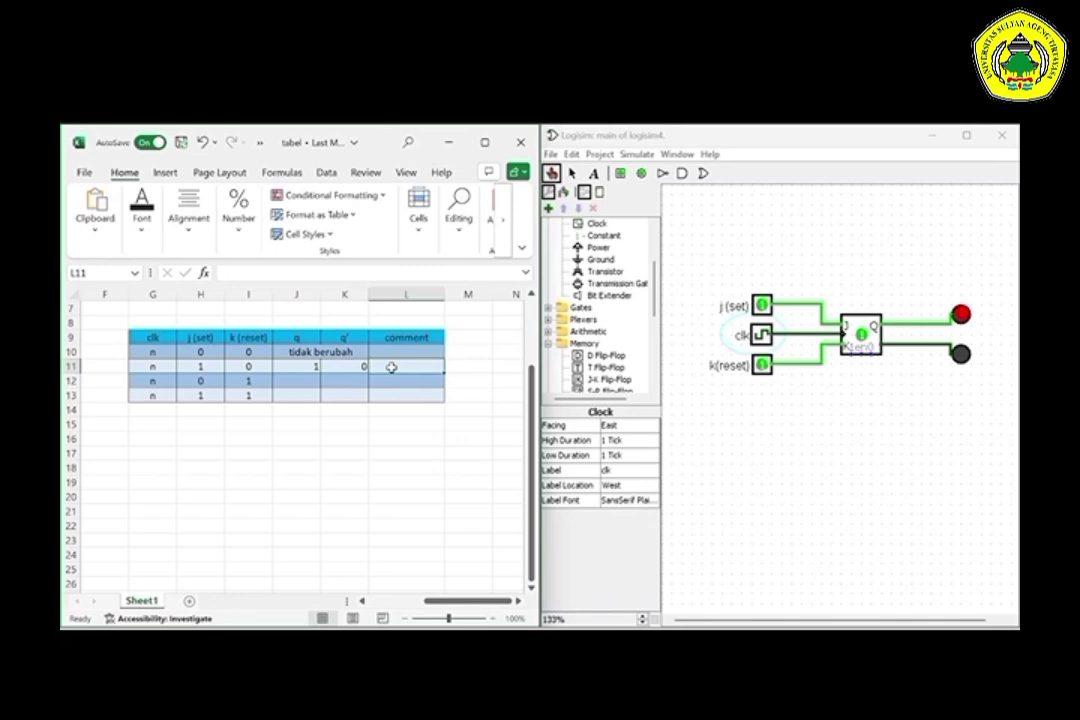
type("q menjadi")
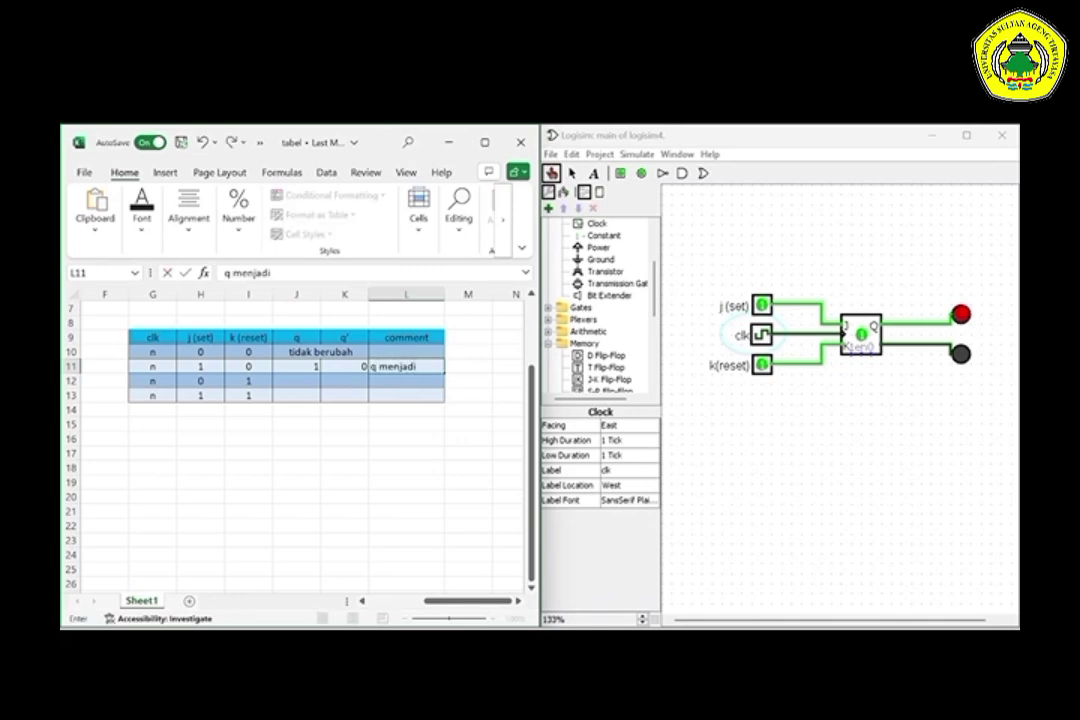
type(" 1")
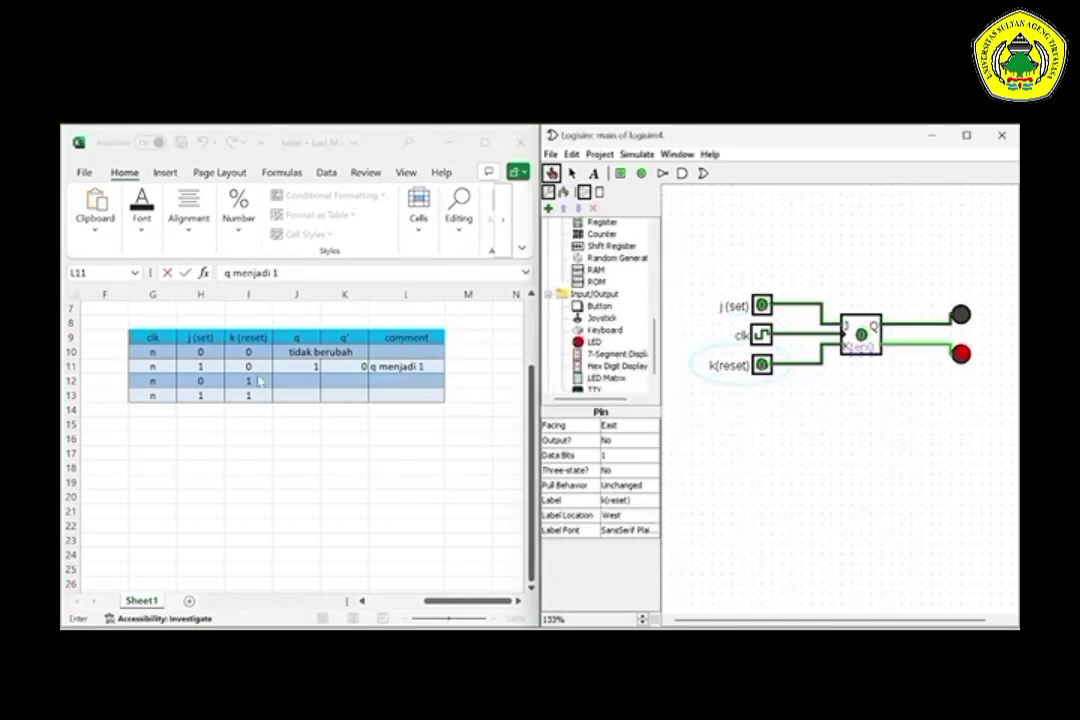
- Switch k(reset) to 1 in Logisim and record q 0, q' 1 and comment "q menjadi 0" in Excel's row with j 0 and k 1
left_click(763, 364)
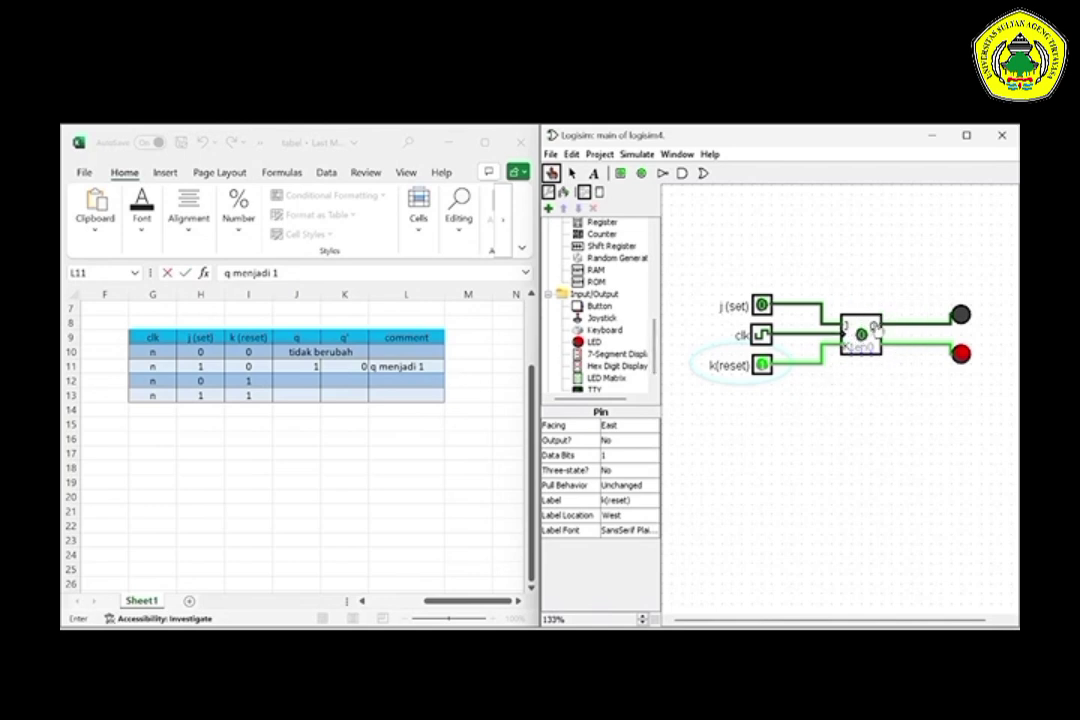
left_click(314, 380)
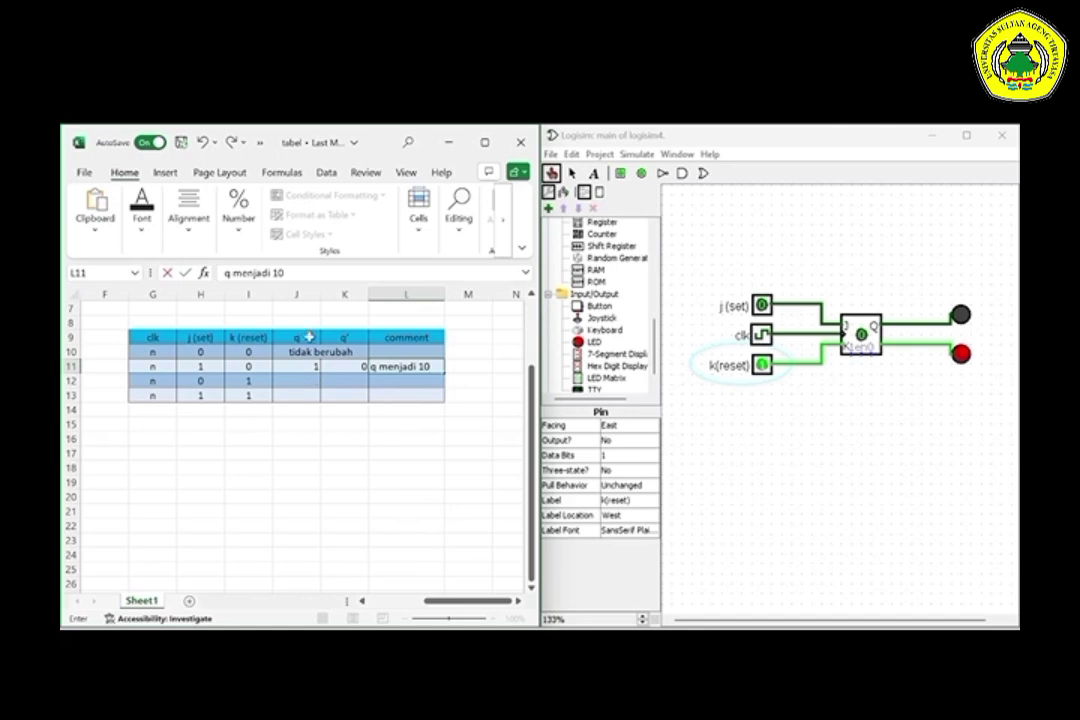
key("BackSpace")
type("1")
left_click(309, 380)
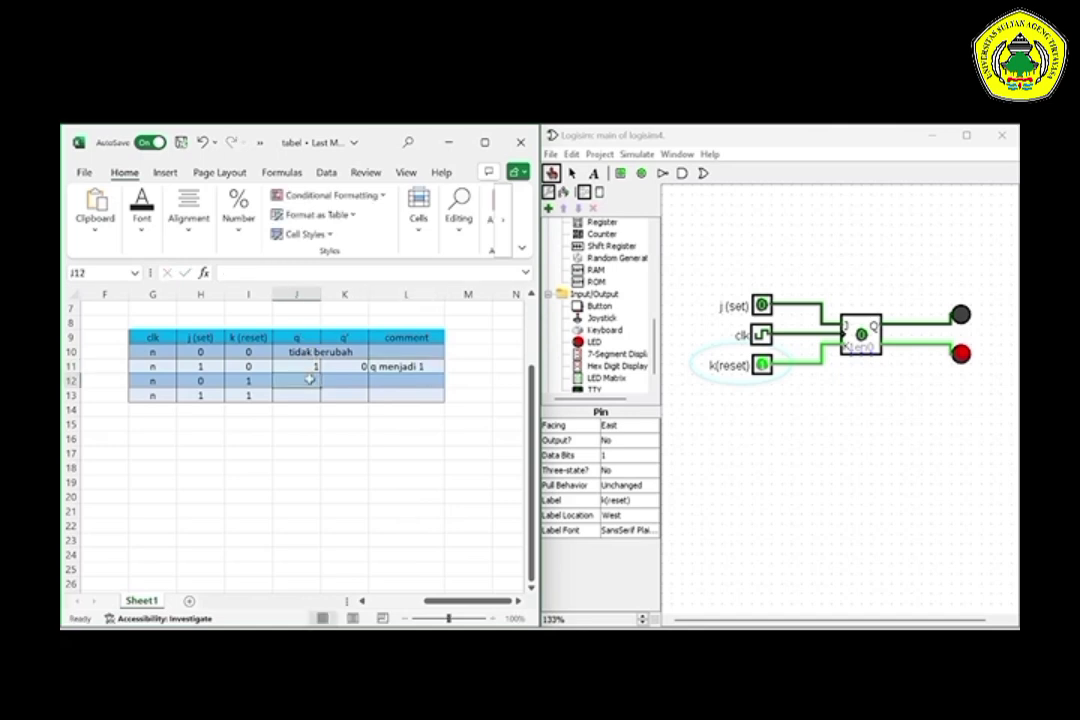
type("0")
key("Tab")
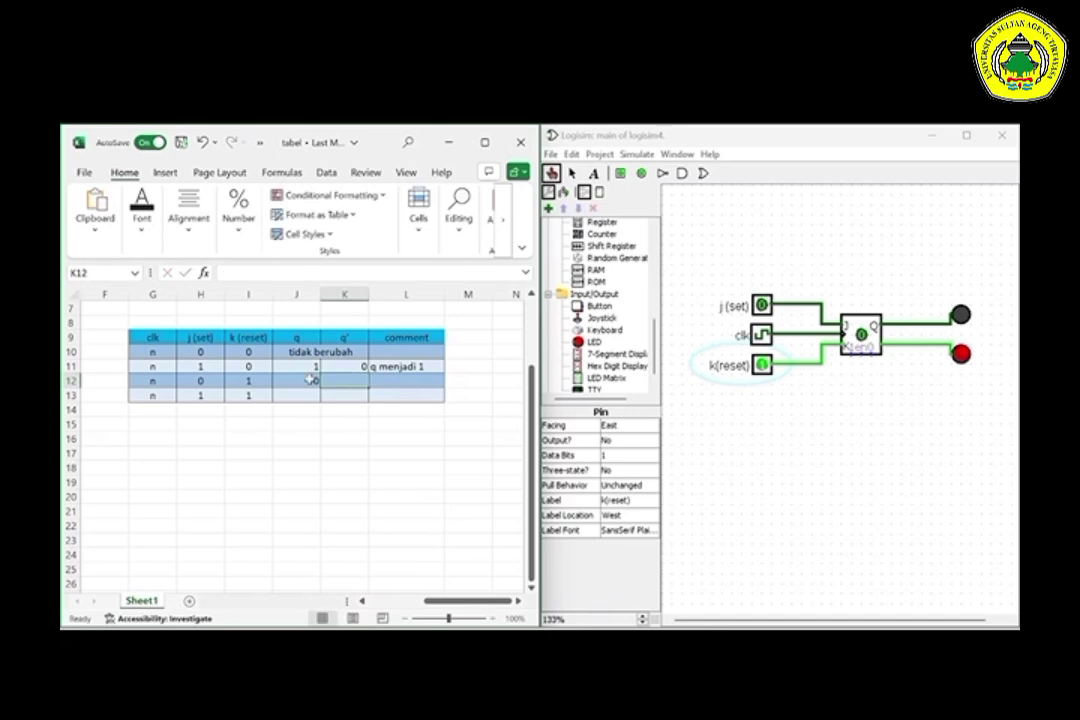
type("1")
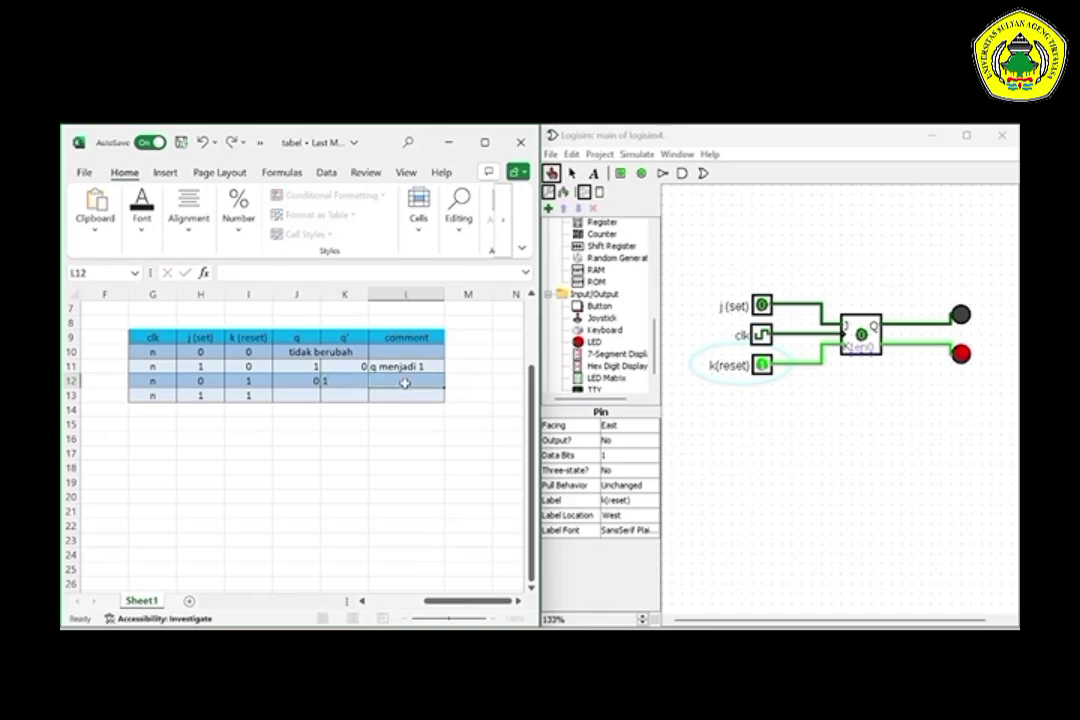
left_click(404, 382)
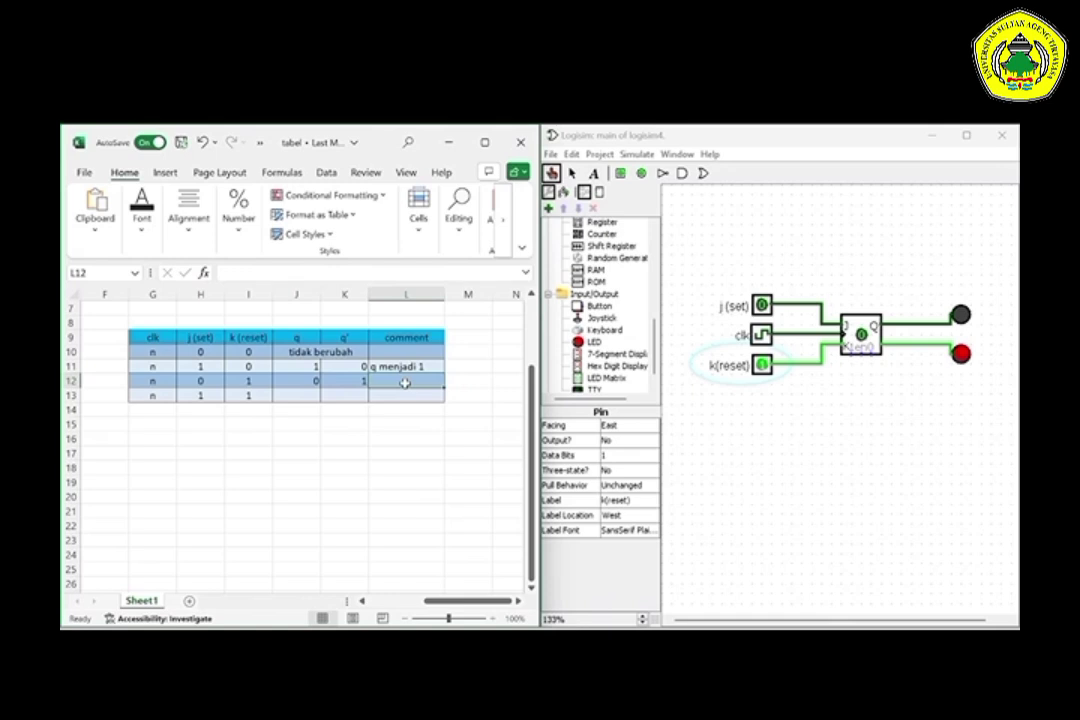
type("q menjadi 1")
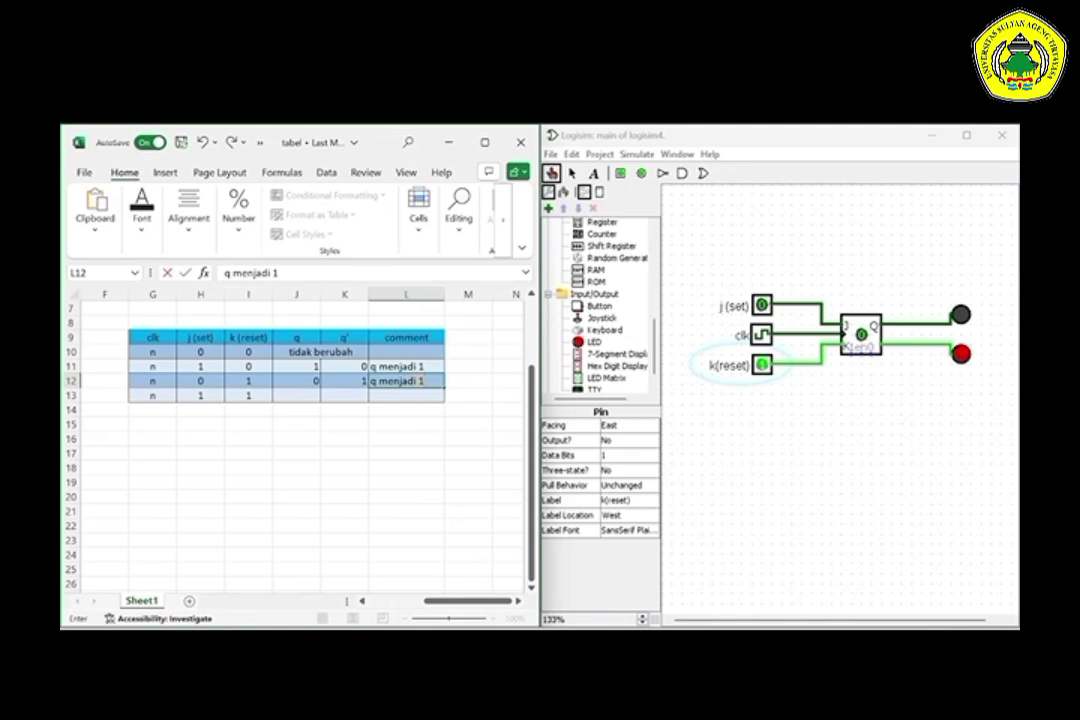
type("0")
- Back in Logisim, set j (set) to 1 with k(reset) at 1 and toggle the clock to test the flip-flop
left_click(763, 307)
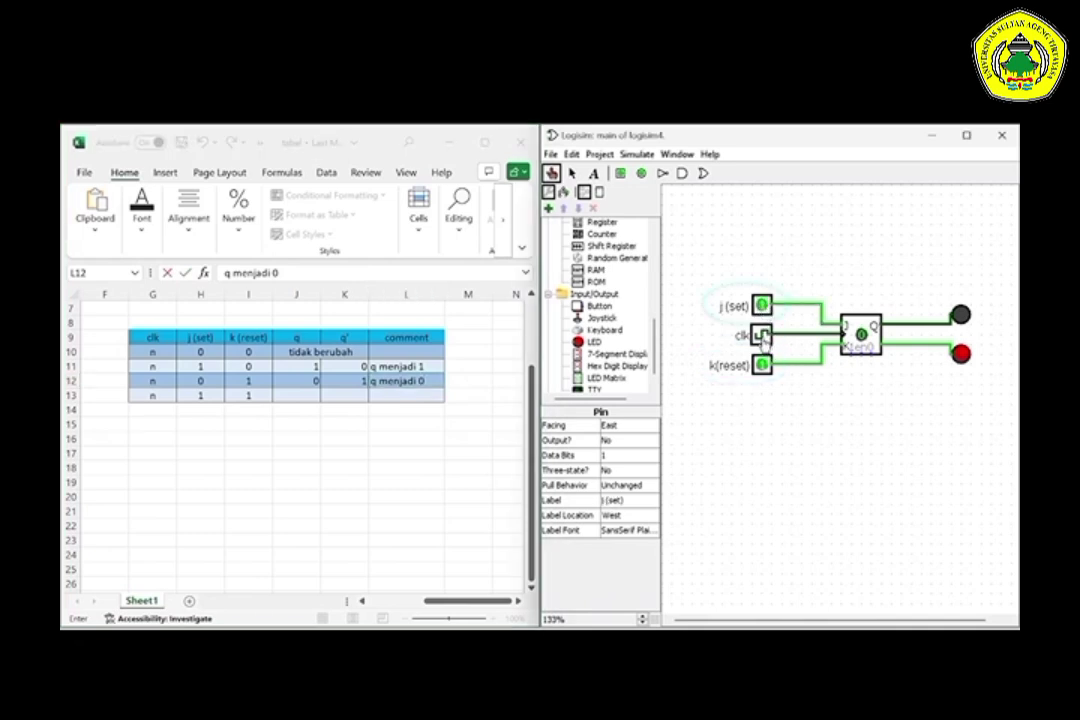
left_click(762, 337)
left_click(762, 337)
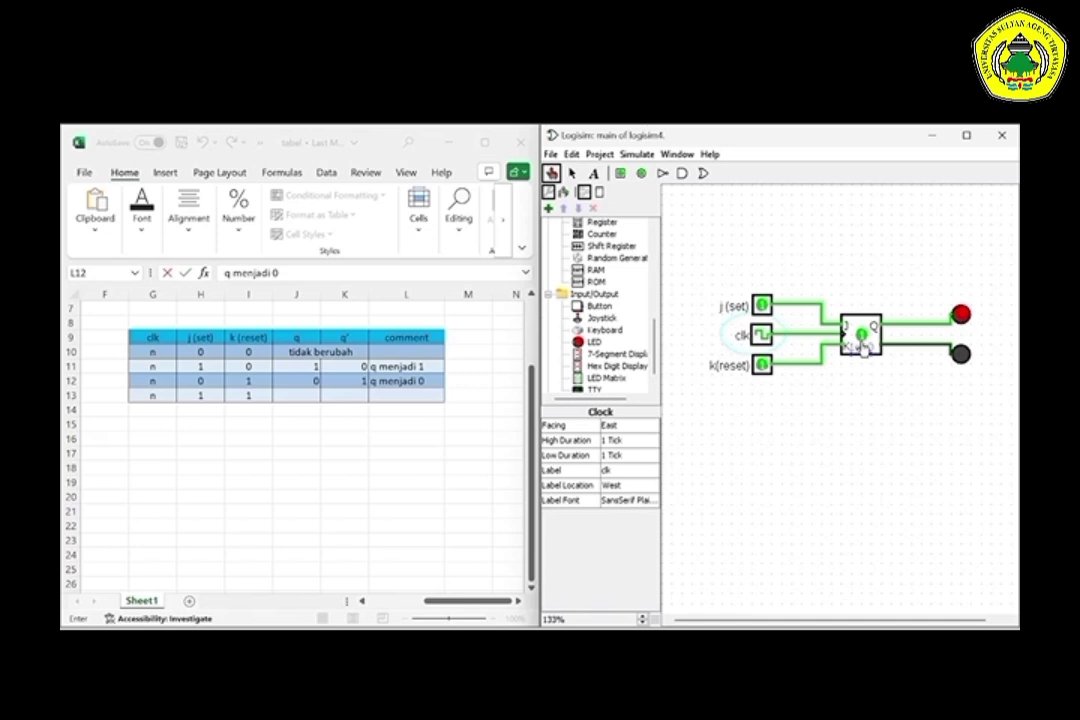
left_click(862, 345)
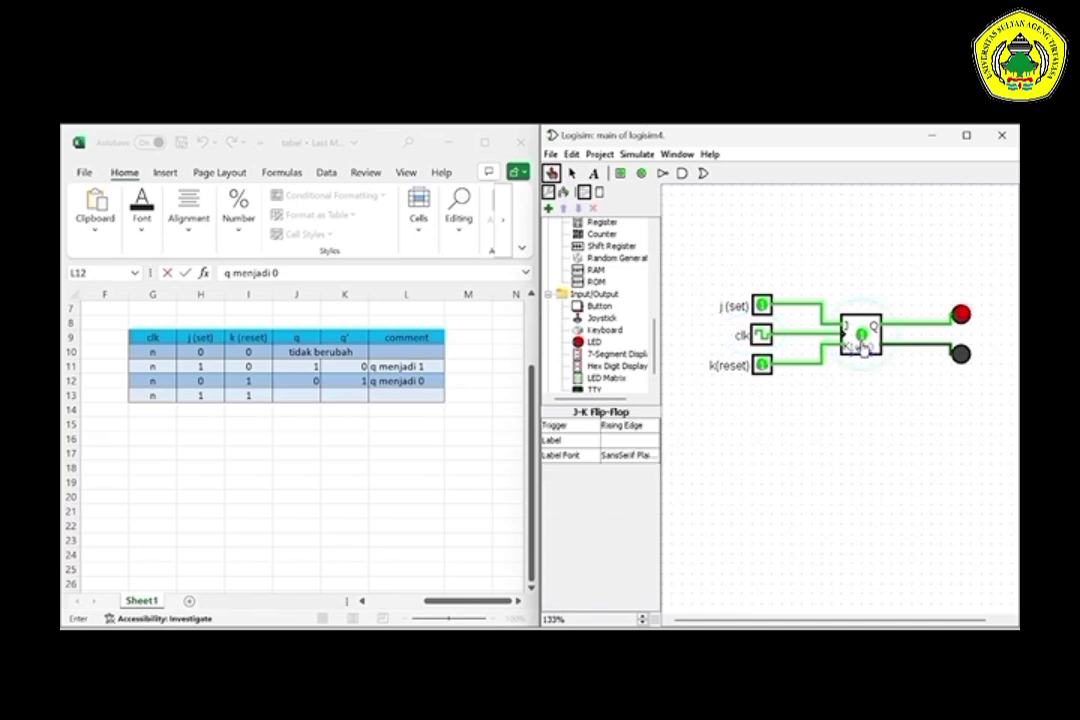
- In Excel, enter the comment "Toggel" for the row with j 1 and k 1
left_click(297, 390)
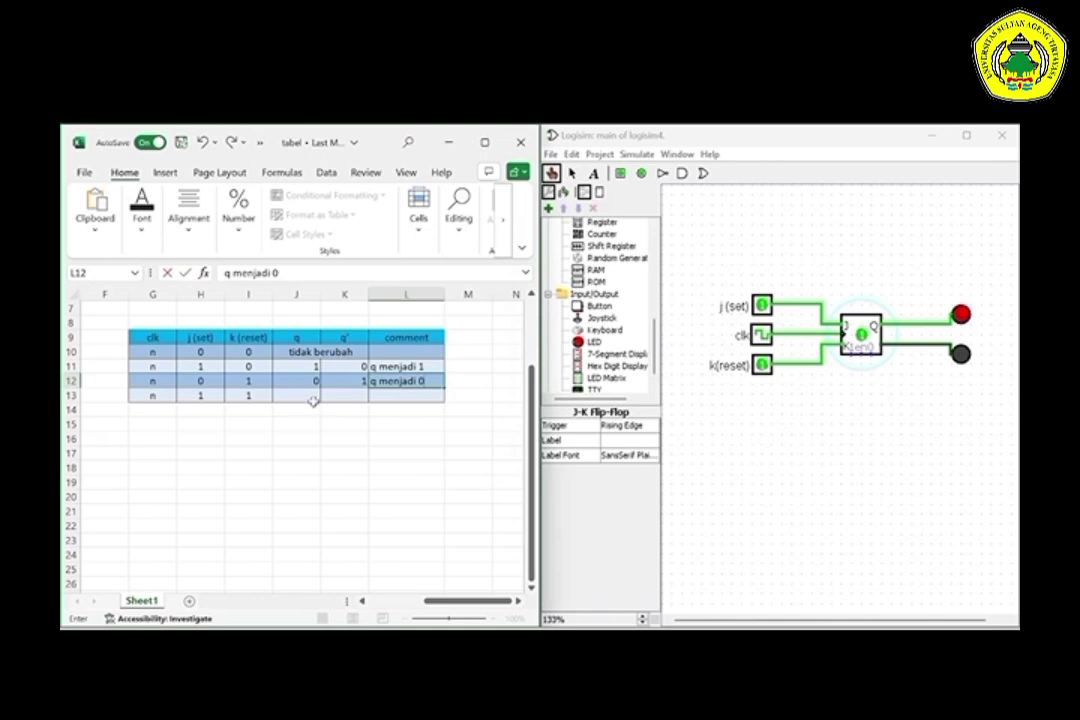
left_click(304, 393)
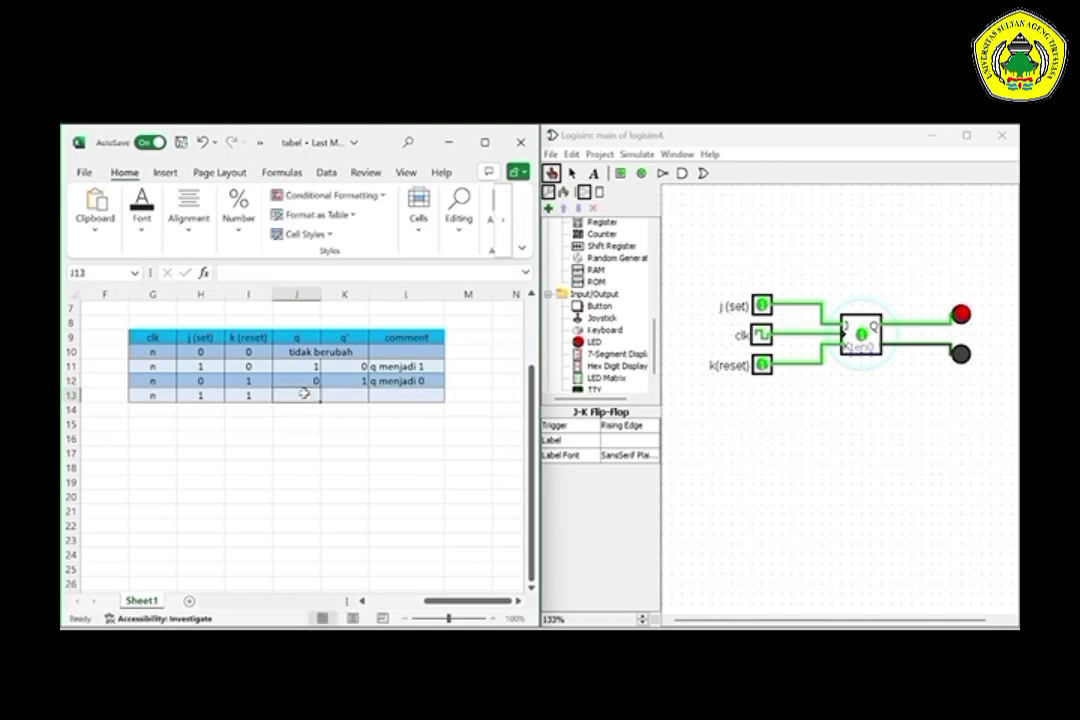
left_click(374, 400)
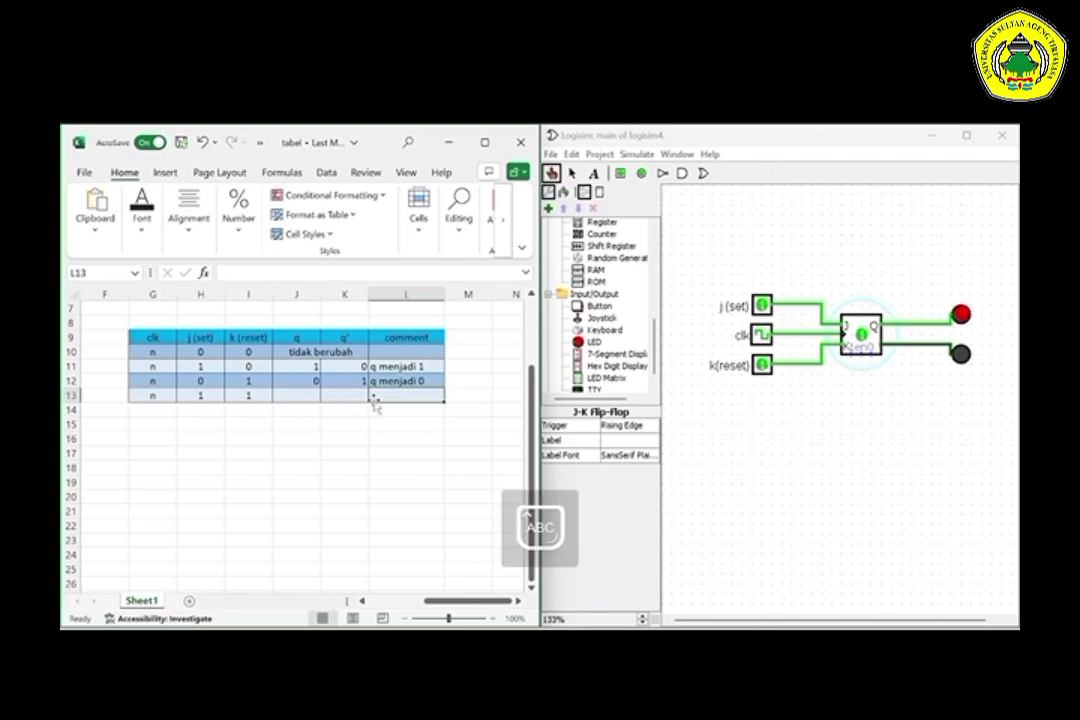
type("Toggel")
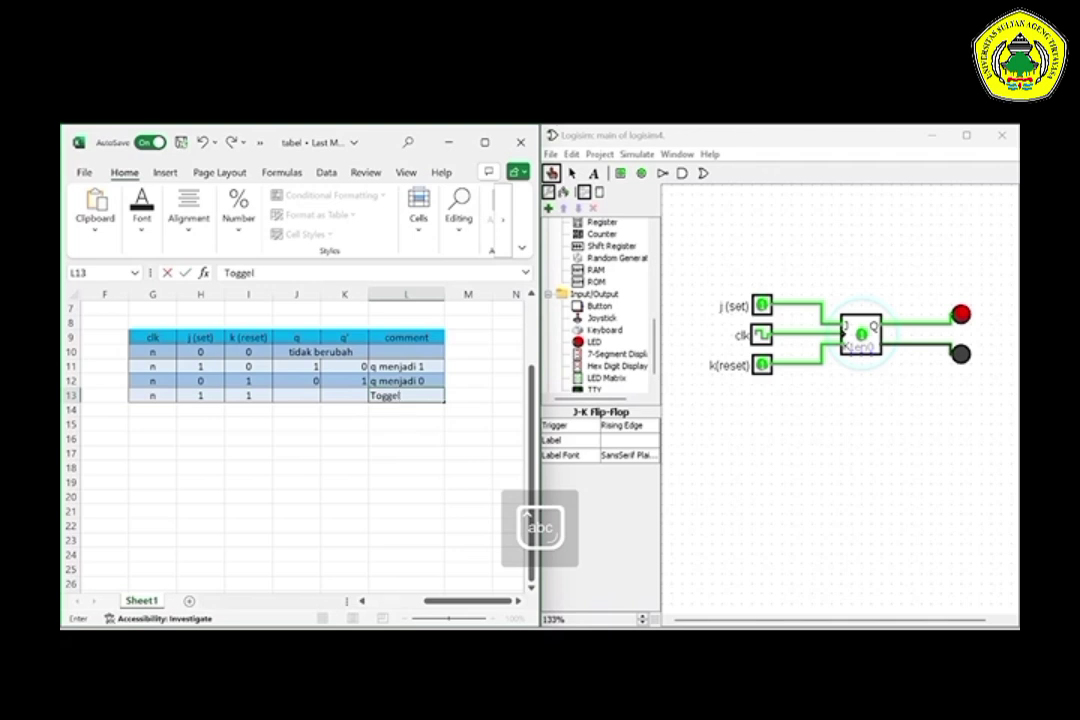